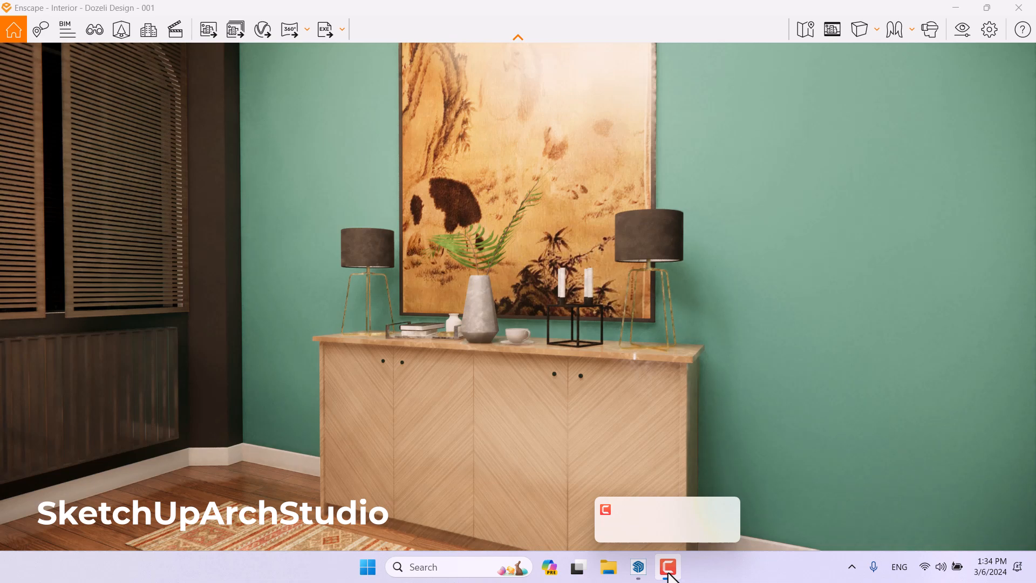
Switch the Enscape view to Camera 027 and close the view management panel.
key("a")
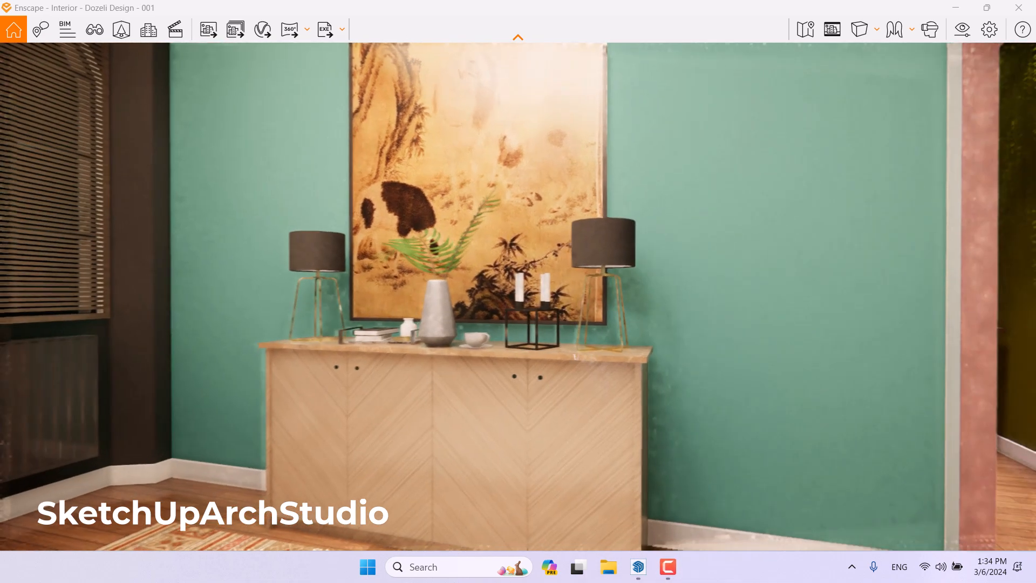
key("a")
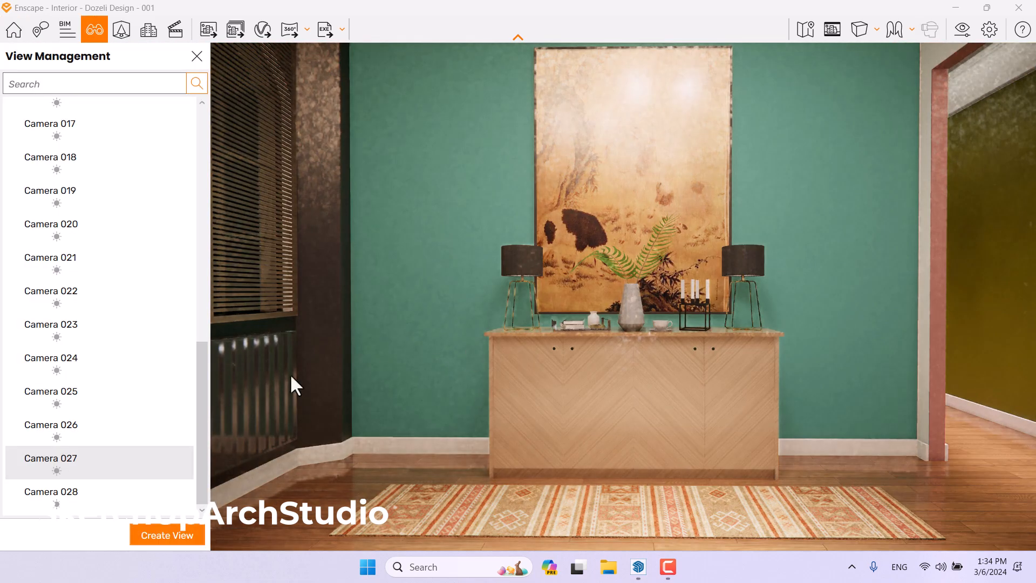
left_click(87, 470)
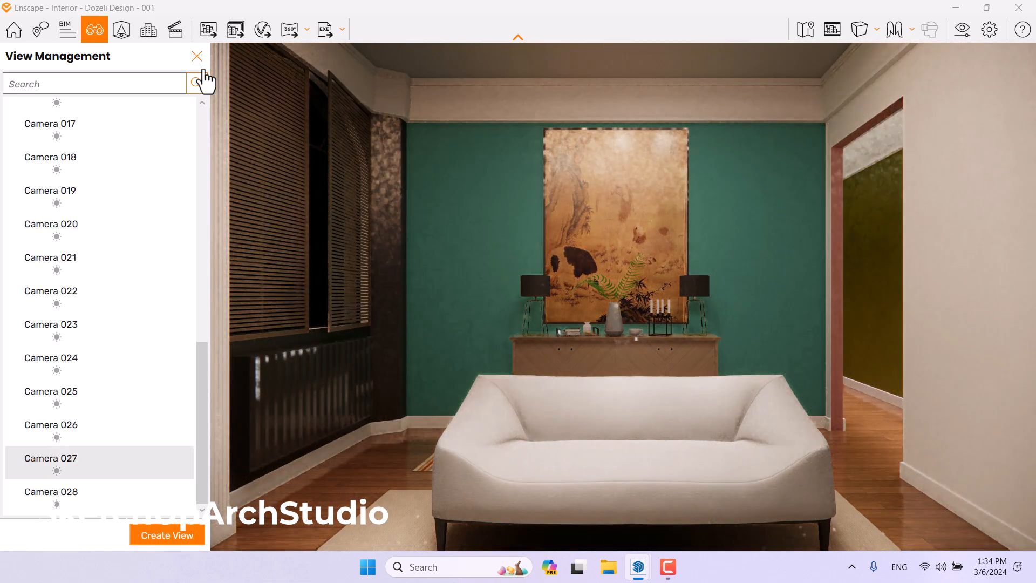
left_click(198, 58)
Place the Enscape window beside SketchUp and hide the sofa in the foreground of the model.
mouse_move(523, 5)
left_mouse_down()
mouse_move(1006, 102)
mouse_move(1035, 132)
left_mouse_up()
left_click(335, 354)
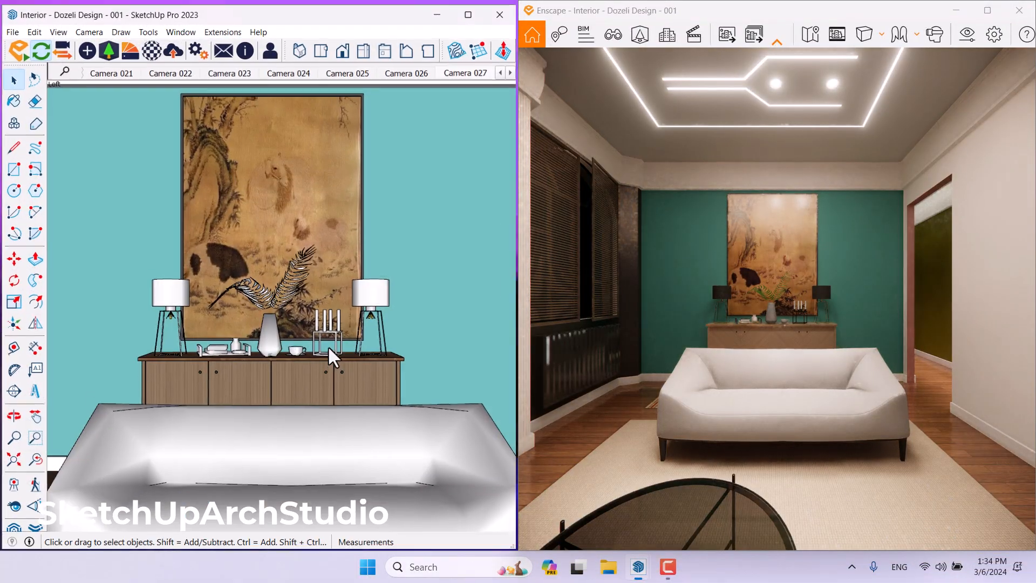
right_click(325, 433)
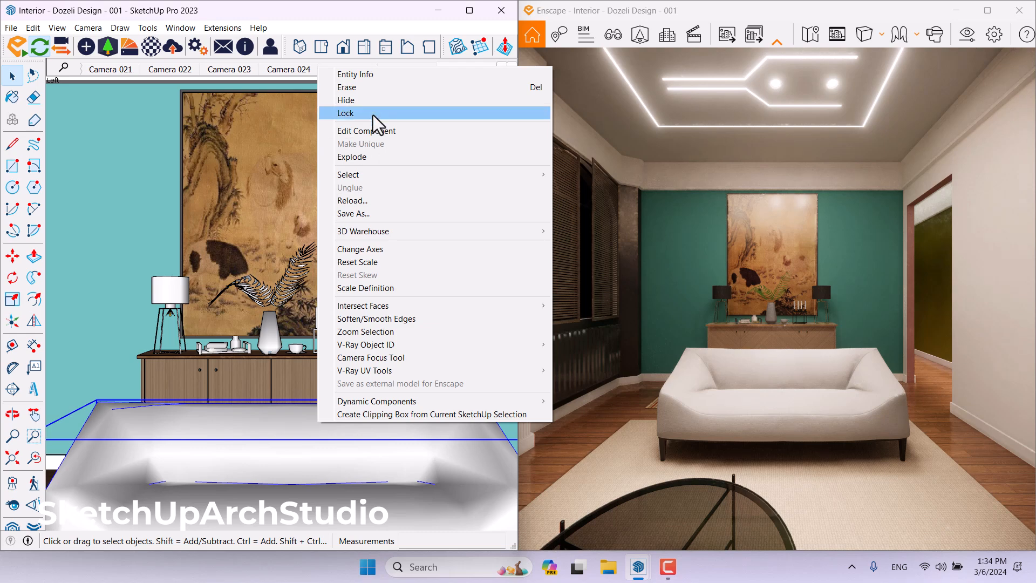
left_click(376, 101)
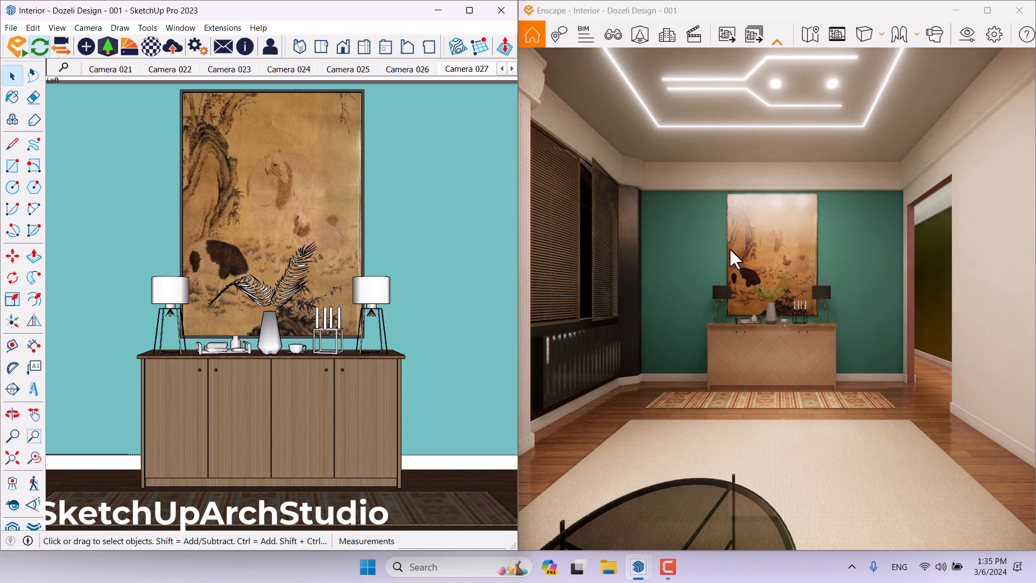
Turn on the safe frame and set the output resolution to Full HD in Visual Settings.
left_click(847, 36)
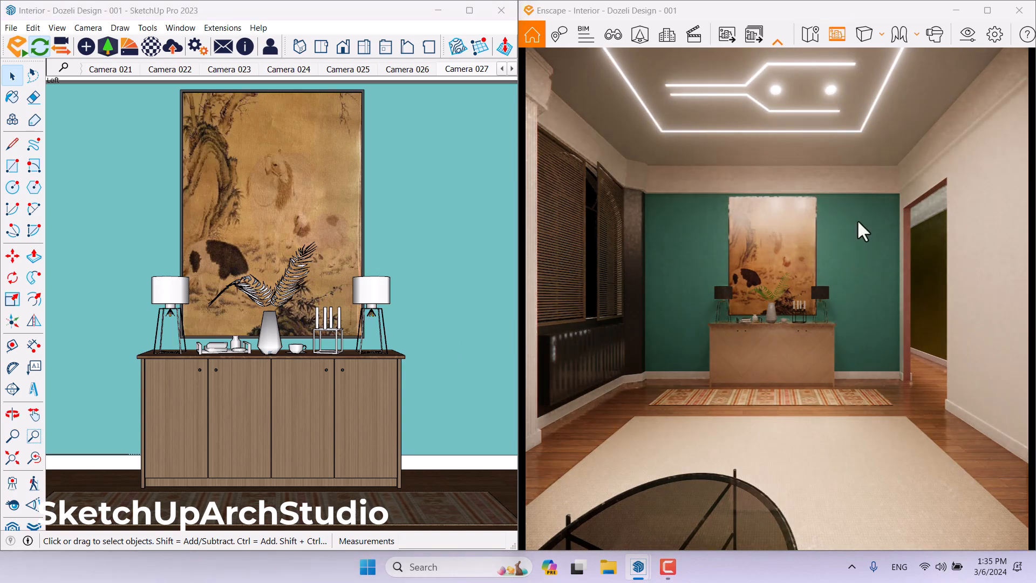
left_click(969, 37)
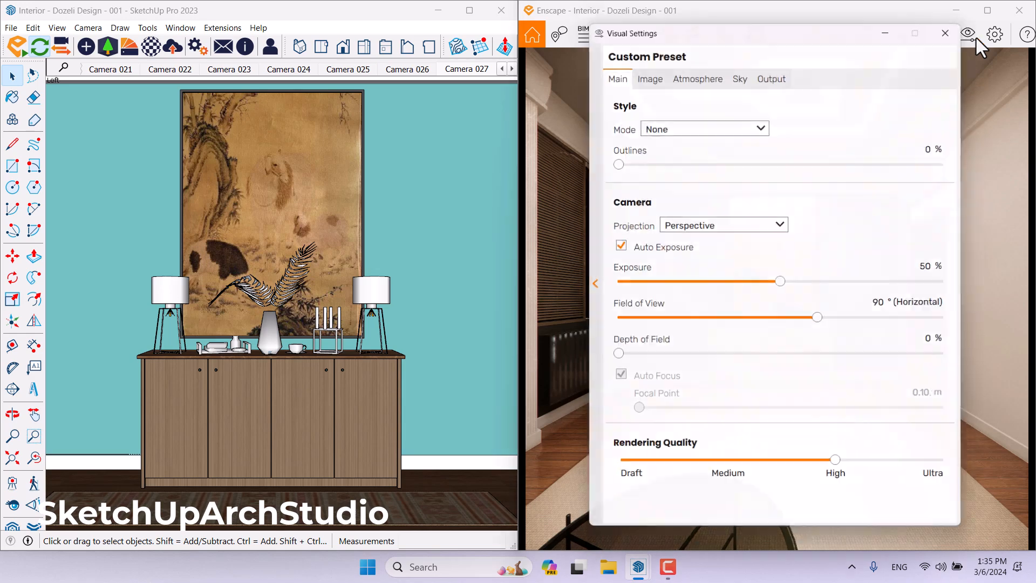
left_click(792, 73)
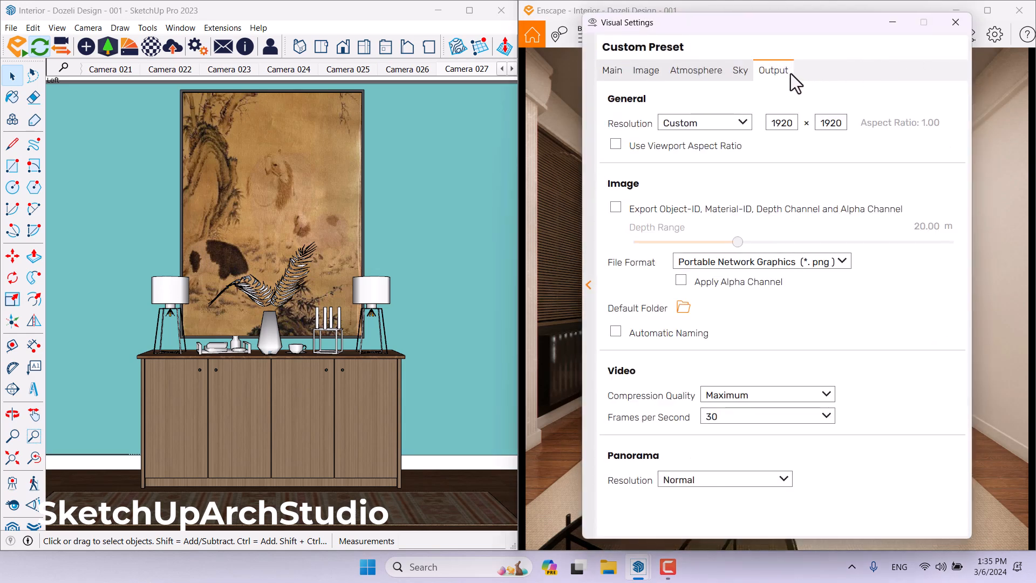
left_click(728, 125)
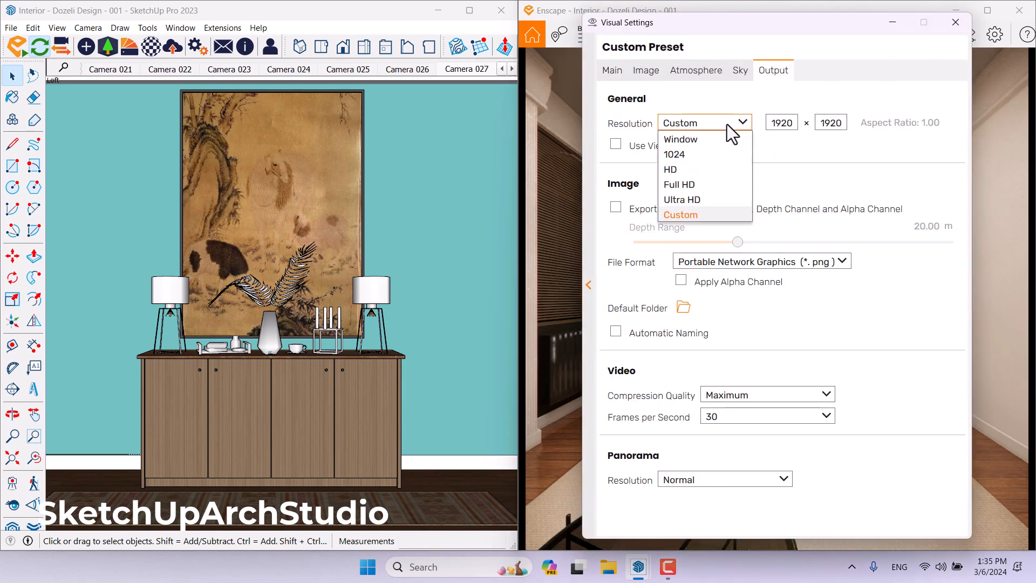
left_click(704, 188)
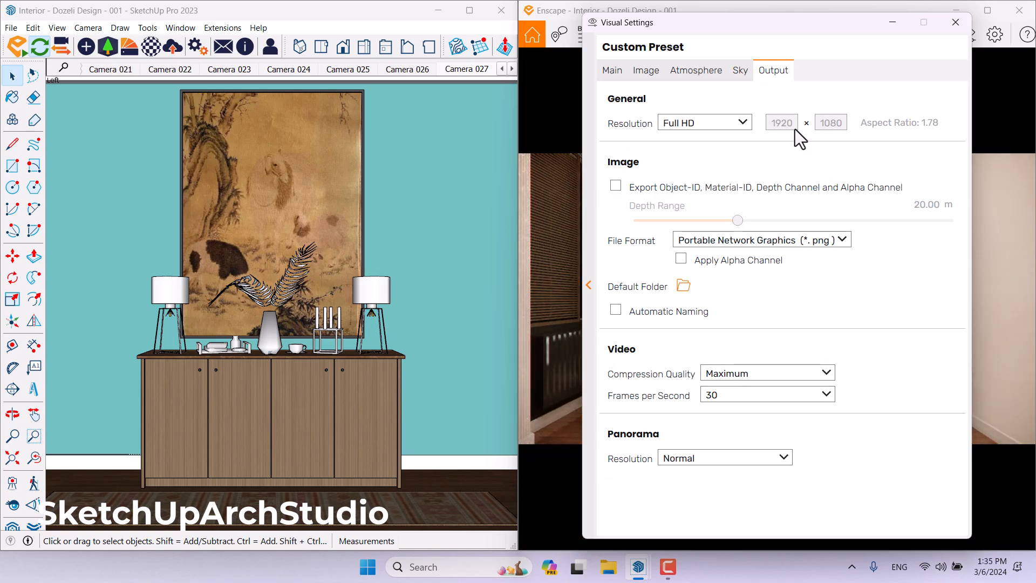
Set the camera Field of View to 50° in the main visual settings and close the dialog.
left_click(619, 73)
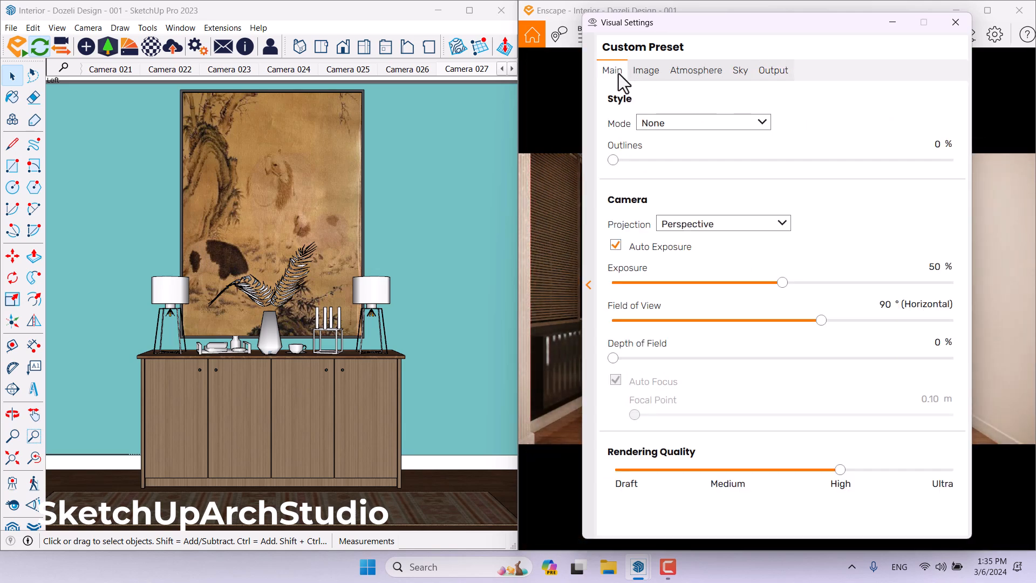
left_click_drag(780, 46, 345, 50)
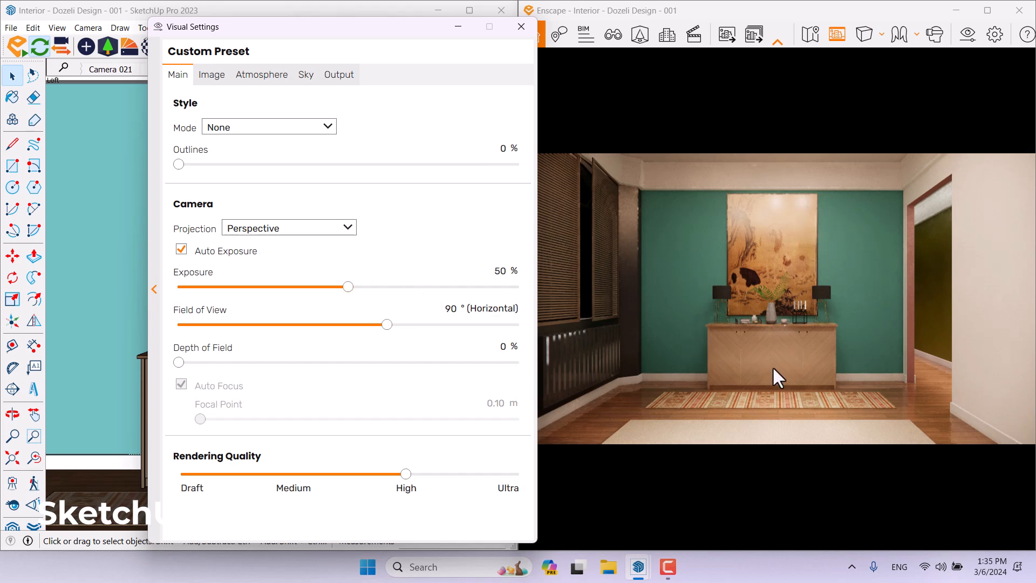
left_click_drag(387, 326, 284, 329)
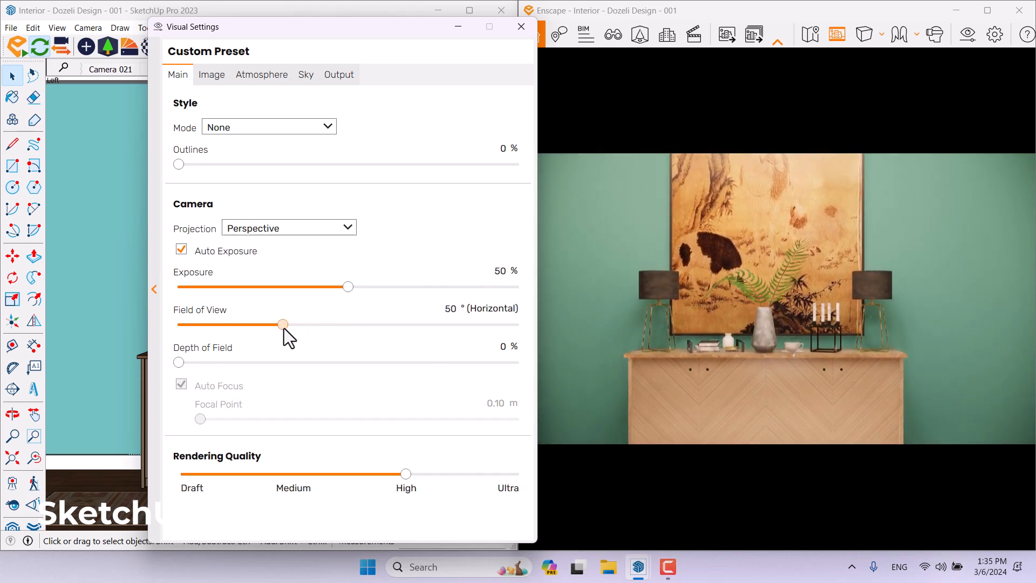
type("50")
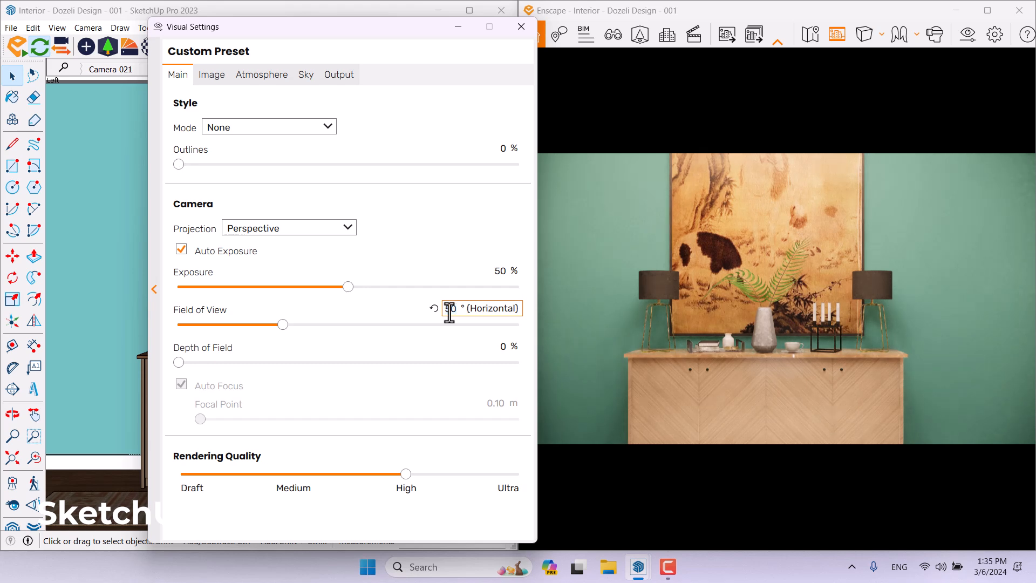
left_click(517, 32)
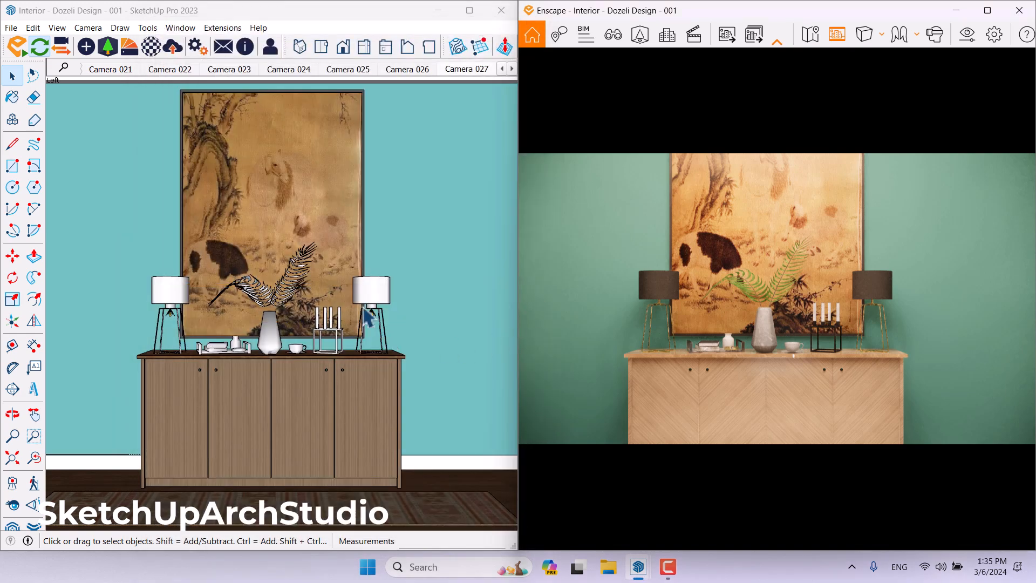
Select the IES light under the right table lamp and open its Enscape Objects settings.
scroll(402, 337, "up", 5)
mouse_move(405, 334)
middle_mouse_down()
mouse_move(484, 381)
mouse_move(398, 285)
middle_mouse_up()
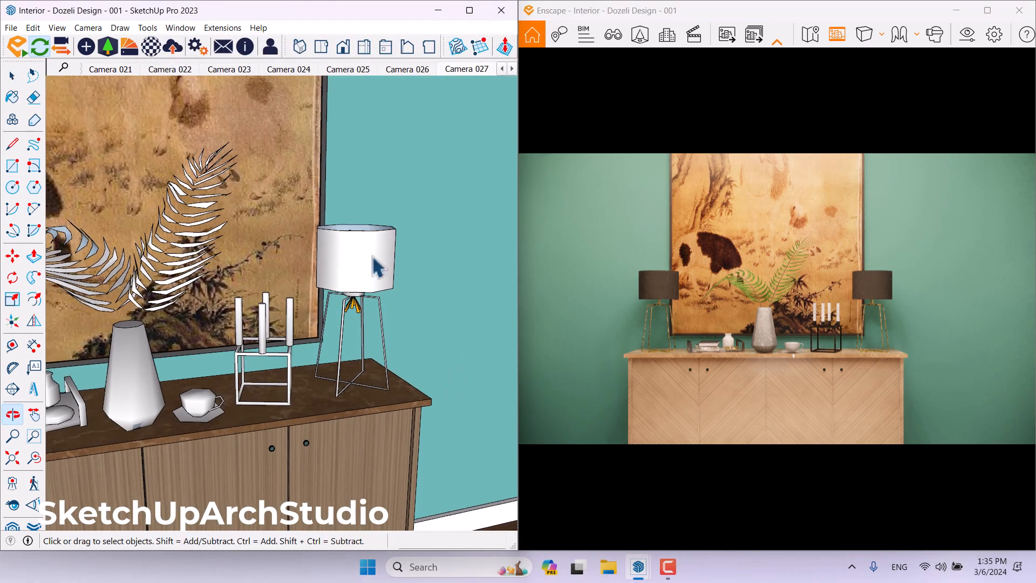
scroll(398, 303, "up", 5)
left_click(329, 343)
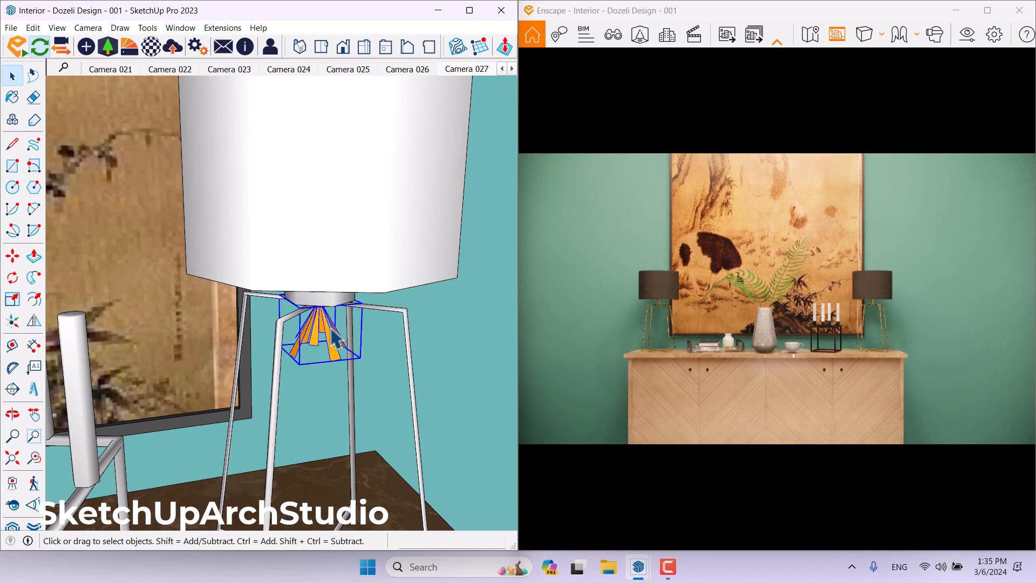
scroll(332, 351, "up", 4)
mouse_move(335, 366)
middle_mouse_down()
mouse_move(339, 228)
mouse_move(324, 300)
middle_mouse_up()
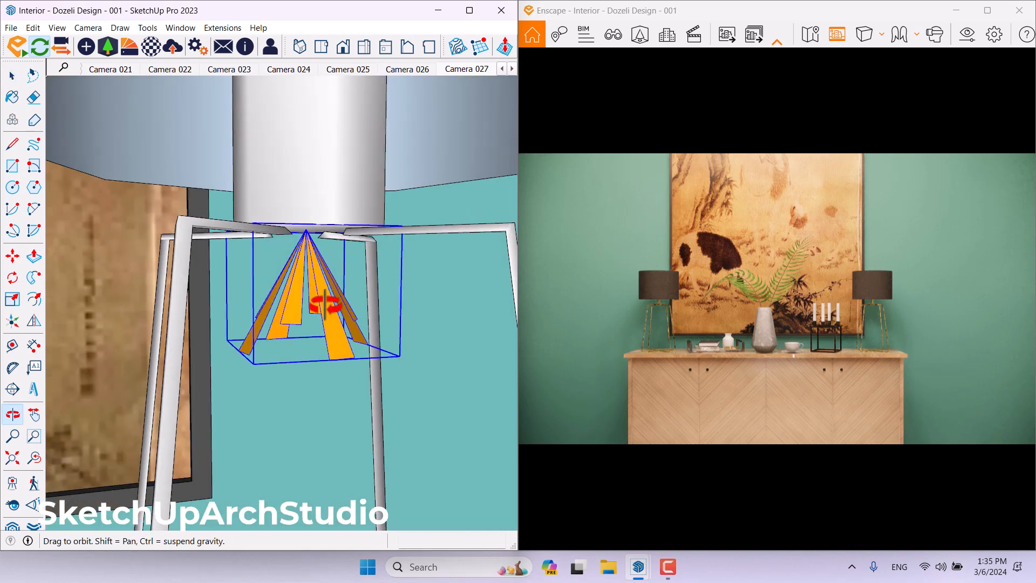
left_click(93, 50)
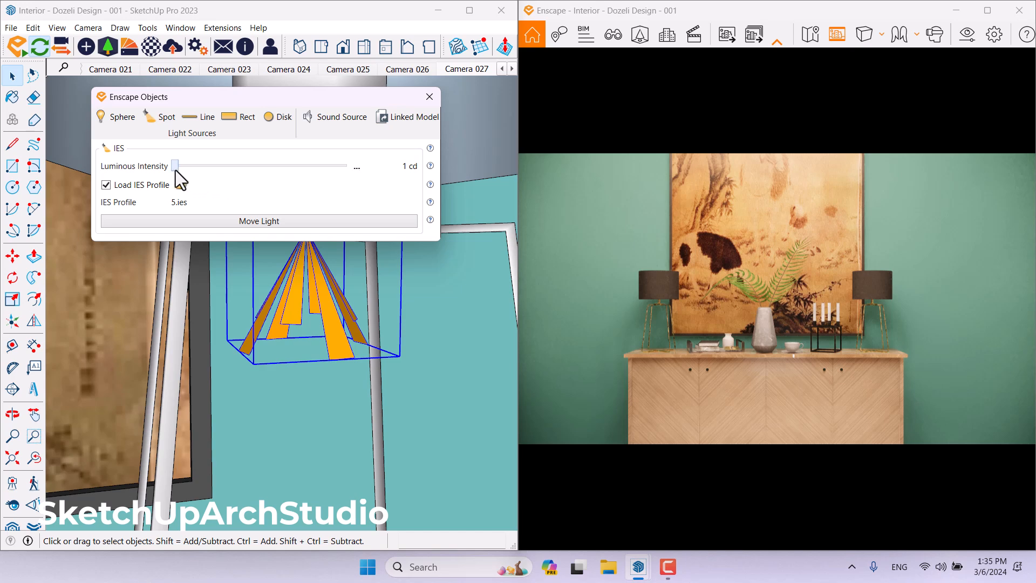
Set the IES light's luminous intensity to 200 cd and close the Enscape Objects dialog.
left_click_drag(178, 170, 248, 175)
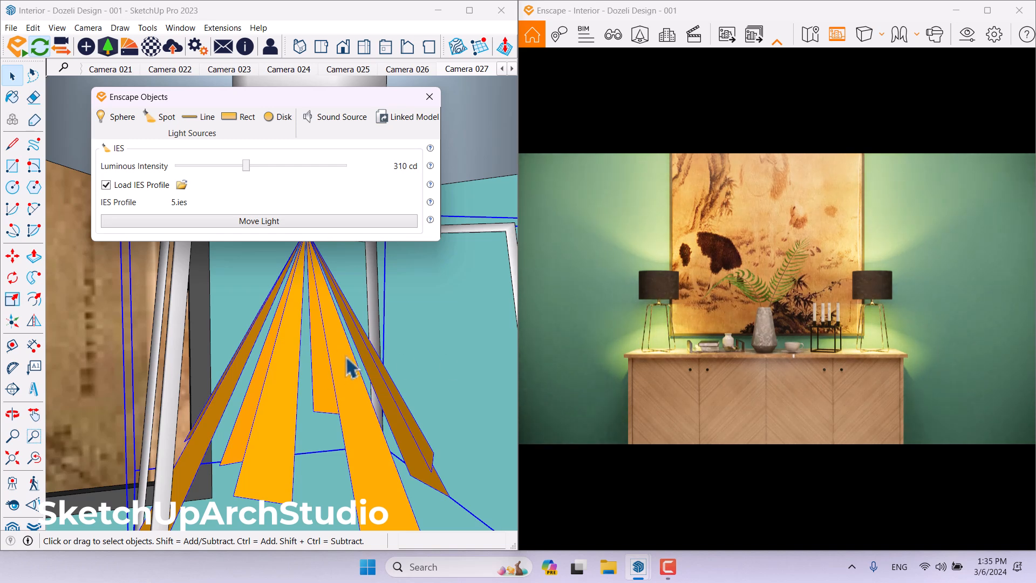
left_click(353, 170)
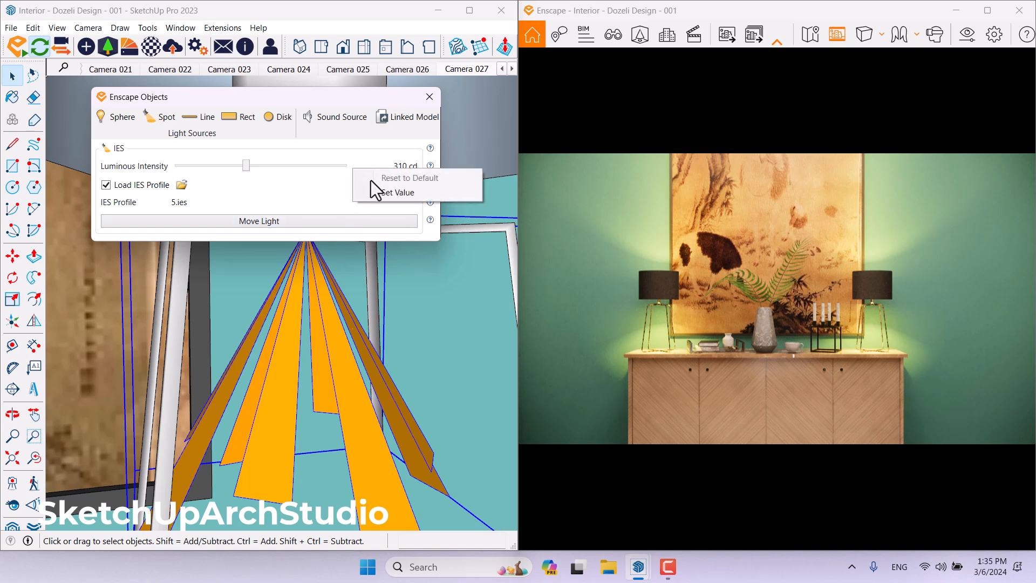
left_click(375, 192)
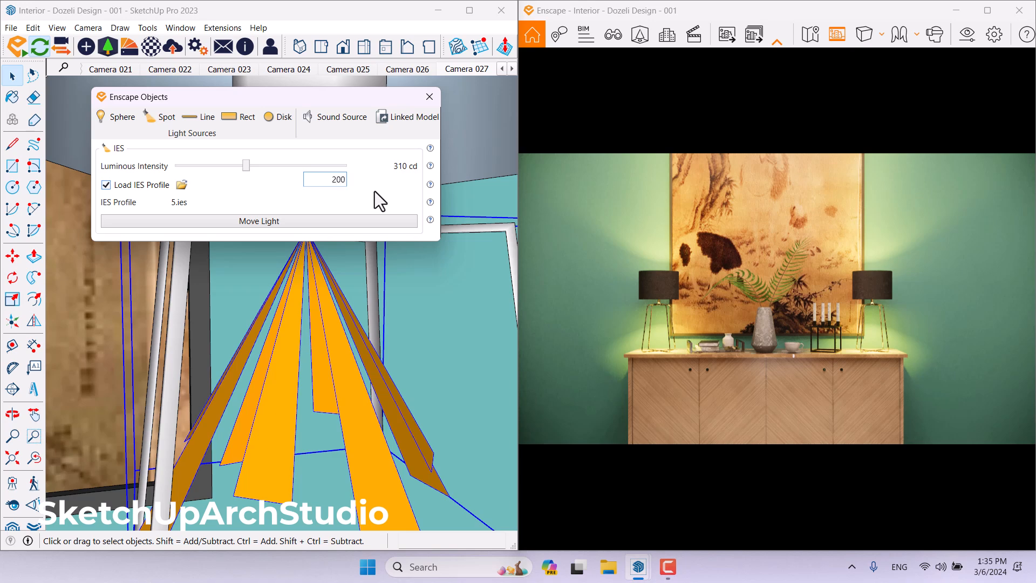
key("Return")
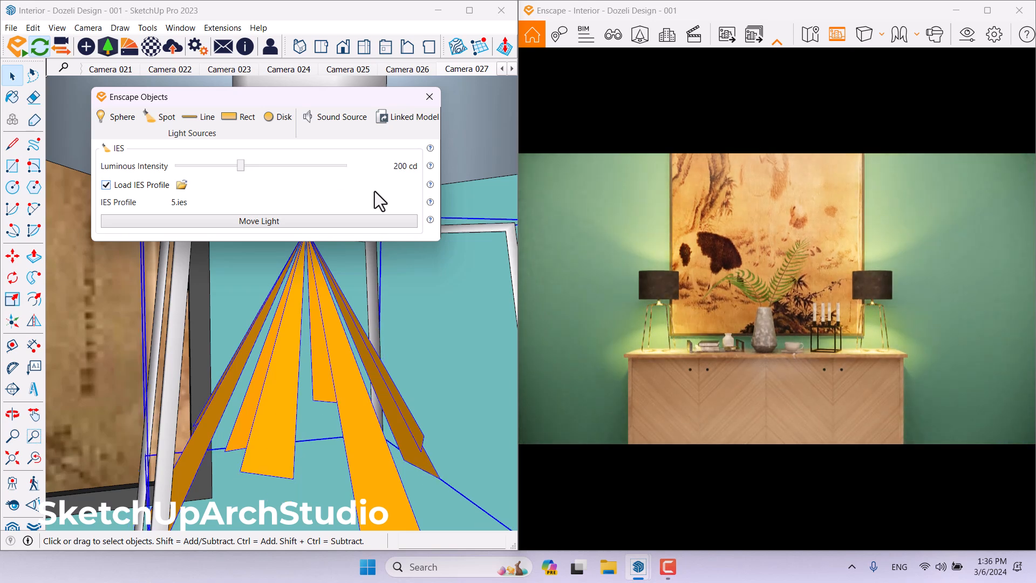
left_click(430, 97)
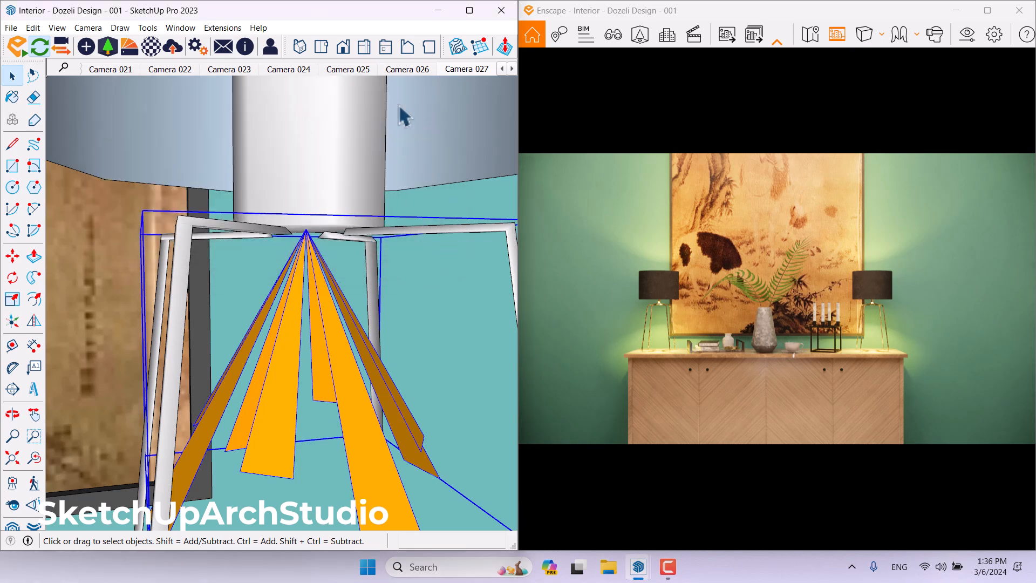
Sample the painting's material with the Paint Bucket and open it in the Enscape Material Editor.
left_click(10, 98)
scroll(274, 201, "down", 3)
middle_click_drag(273, 201, 194, 216)
scroll(265, 297, "down", 6)
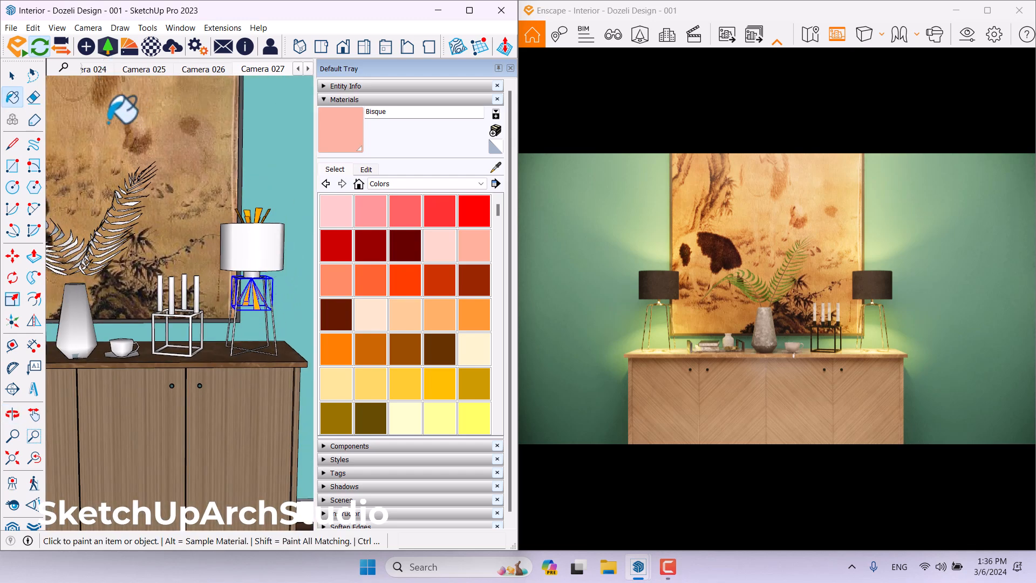
scroll(84, 125, "up", 3)
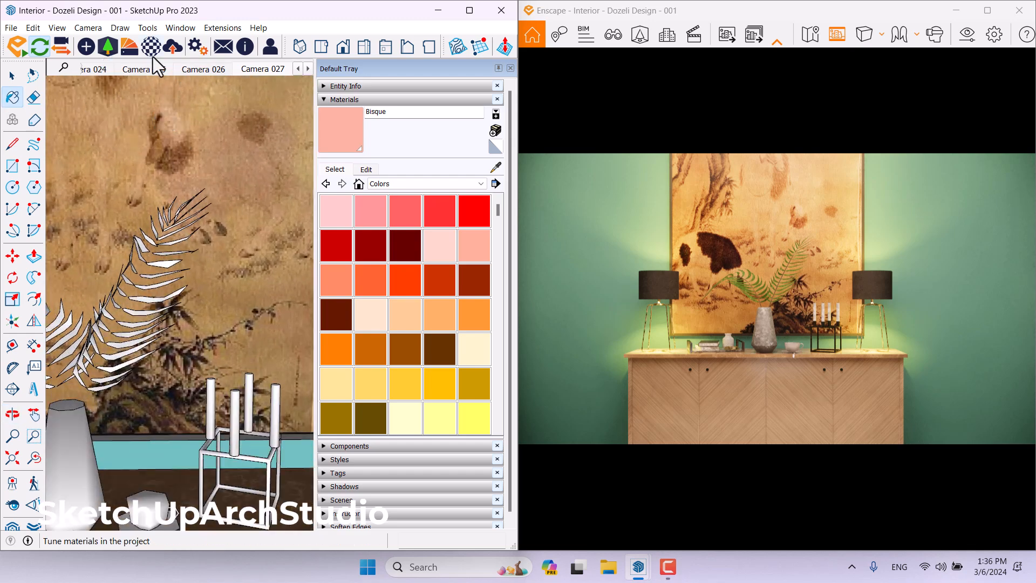
left_click(153, 57)
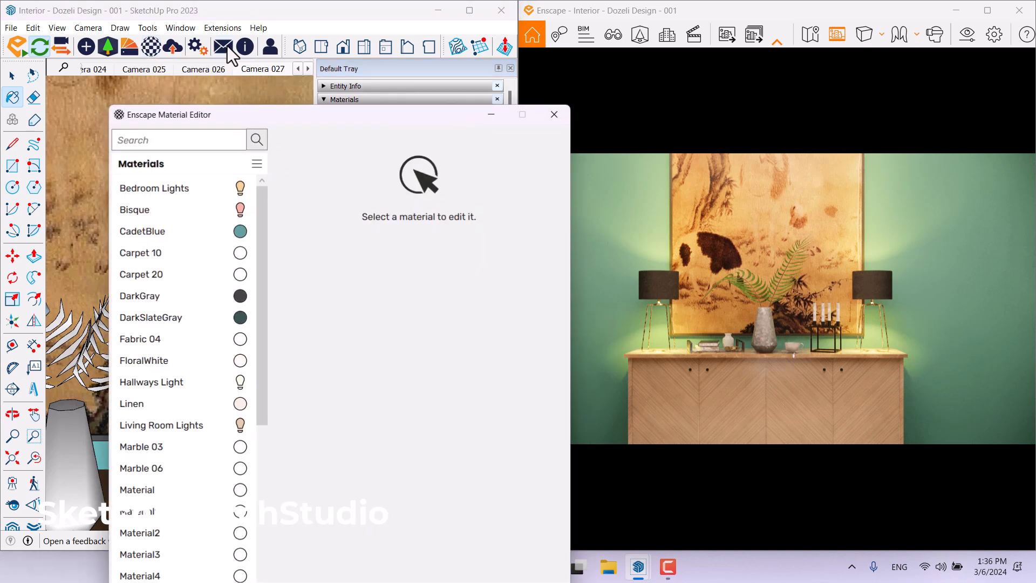
mouse_move(274, 117)
left_mouse_down()
mouse_move(254, 237)
mouse_move(193, 357)
left_mouse_up()
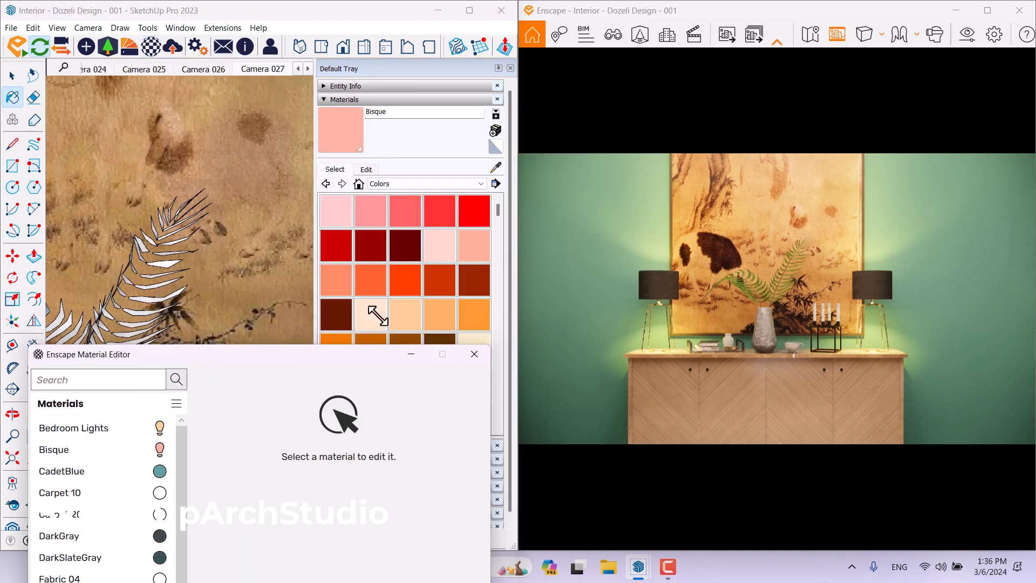
left_click(495, 167)
left_click(279, 139)
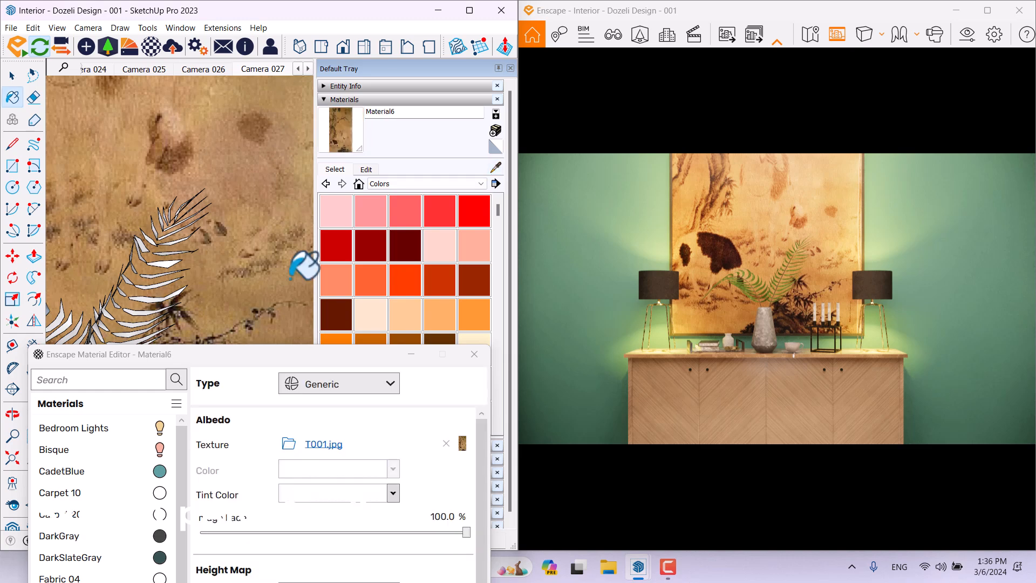
Set the painting material's Image Fade to 10%.
left_click_drag(281, 351, 293, 63)
left_click_drag(478, 251, 253, 248)
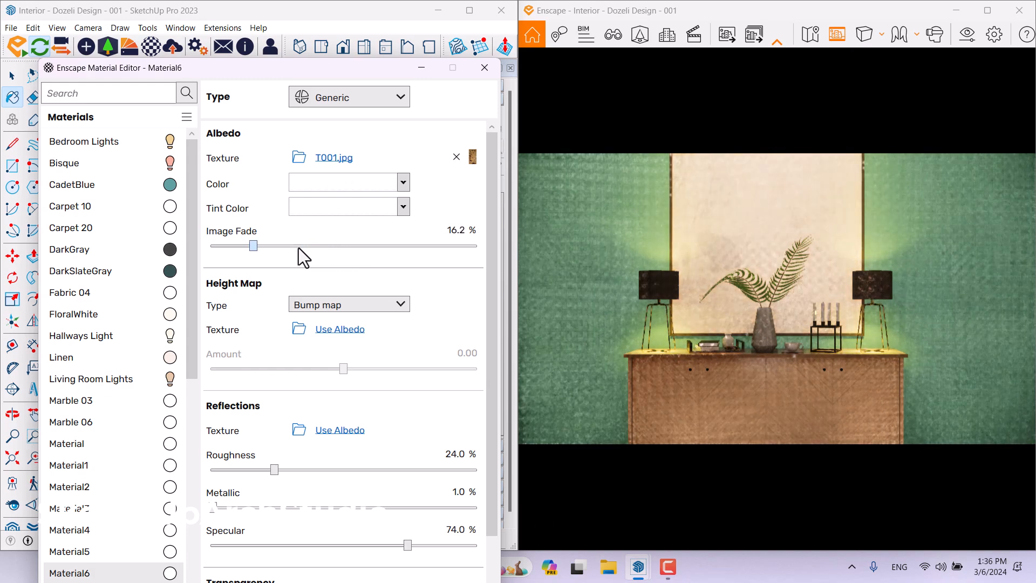
left_click(299, 248)
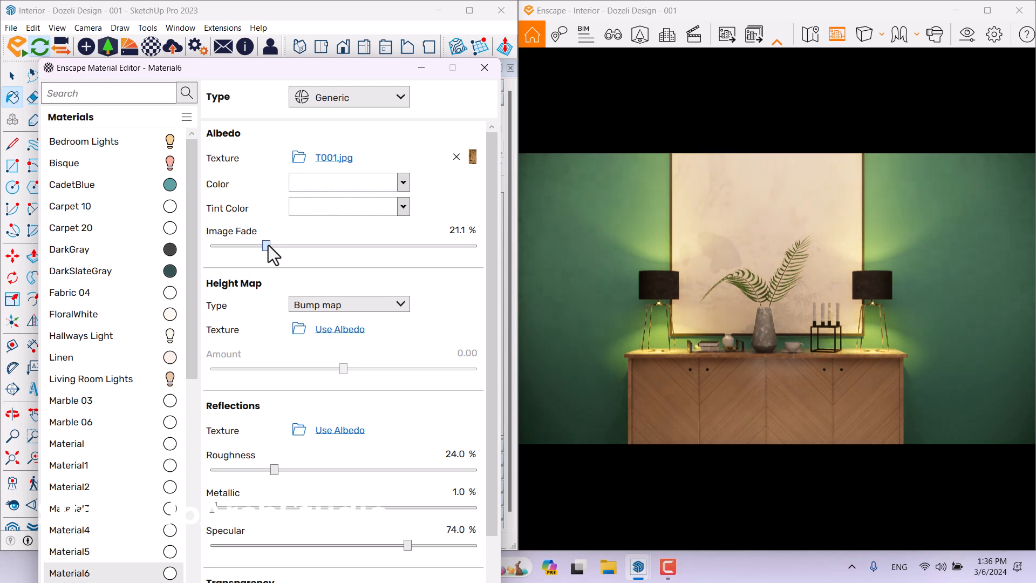
left_click(456, 230)
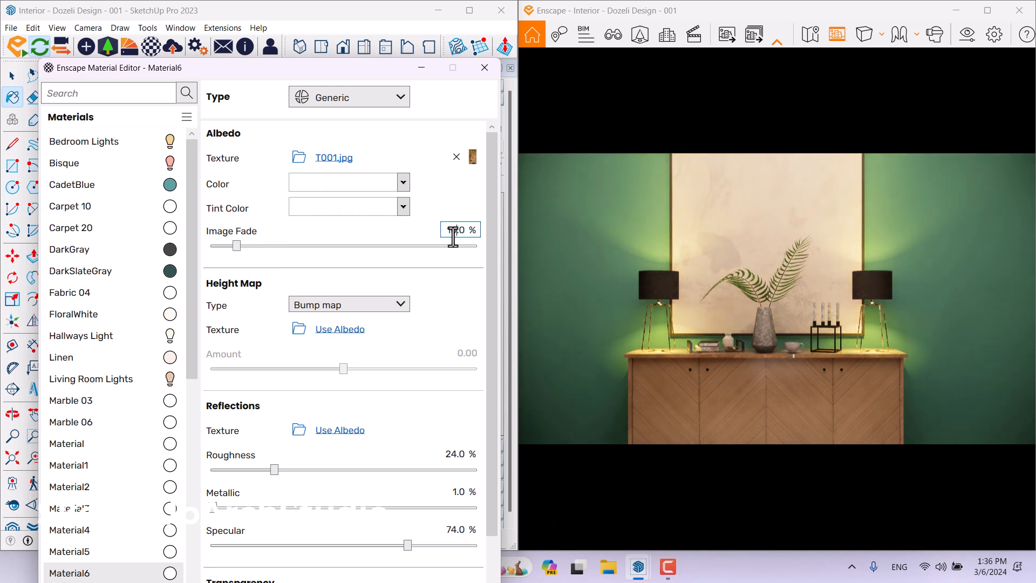
type("10")
key("Return")
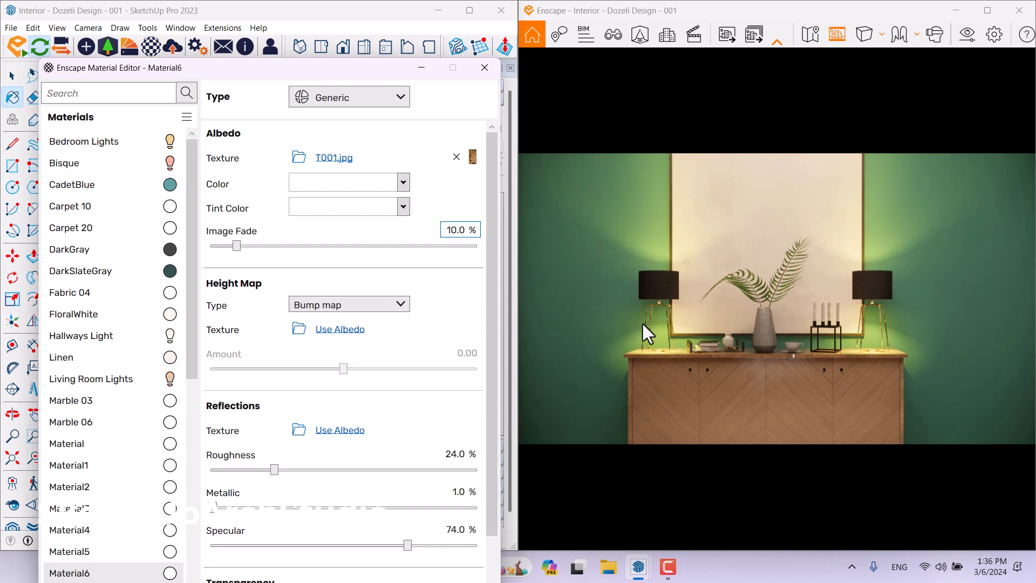
Set the painting material's Roughness to 36%, Metallic to 6% and Specular to 70%, then close the Material Editor.
left_click(458, 456)
double_click(462, 456)
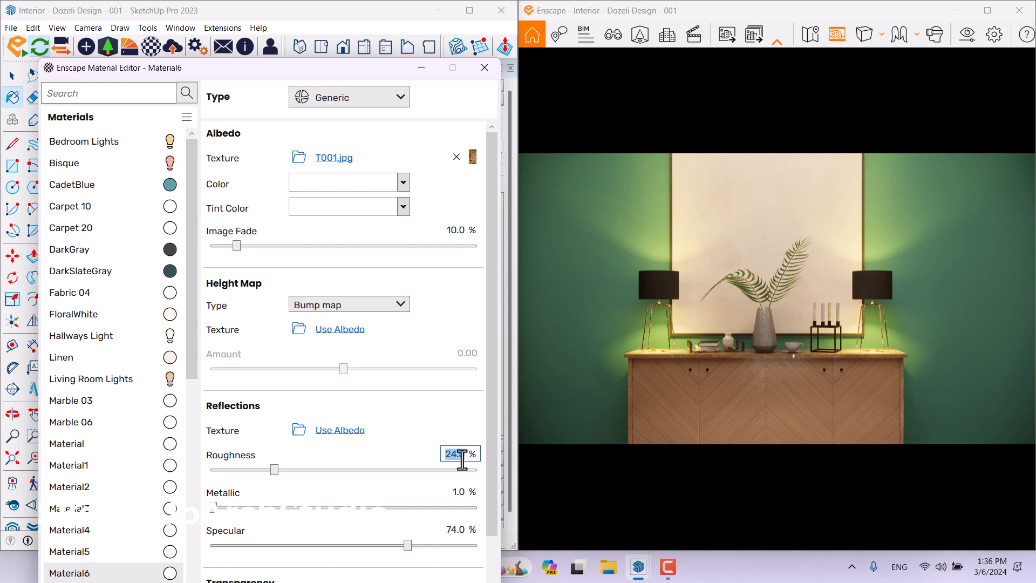
type("36")
double_click(459, 493)
type("6")
double_click(462, 529)
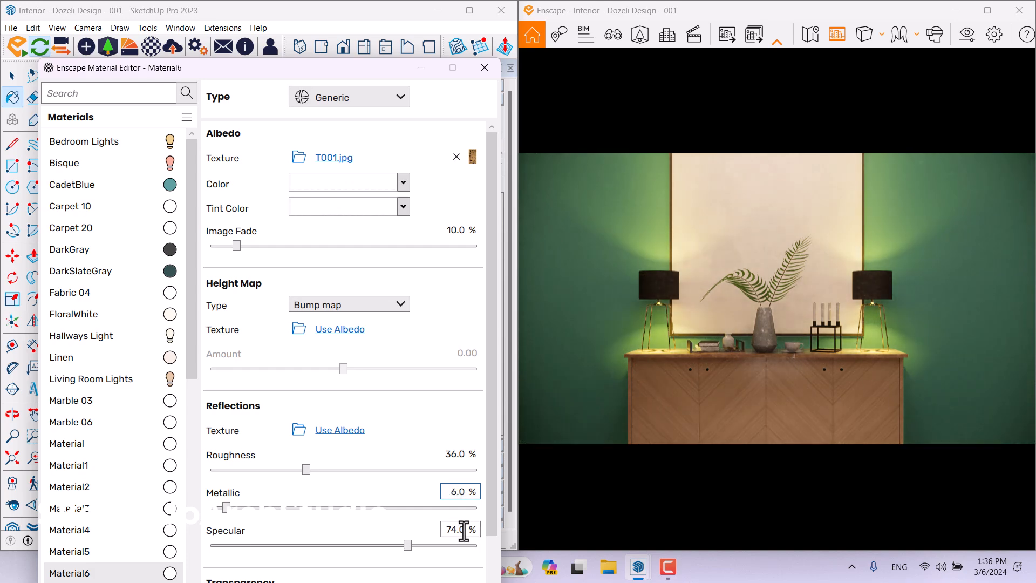
type("70")
key("Return")
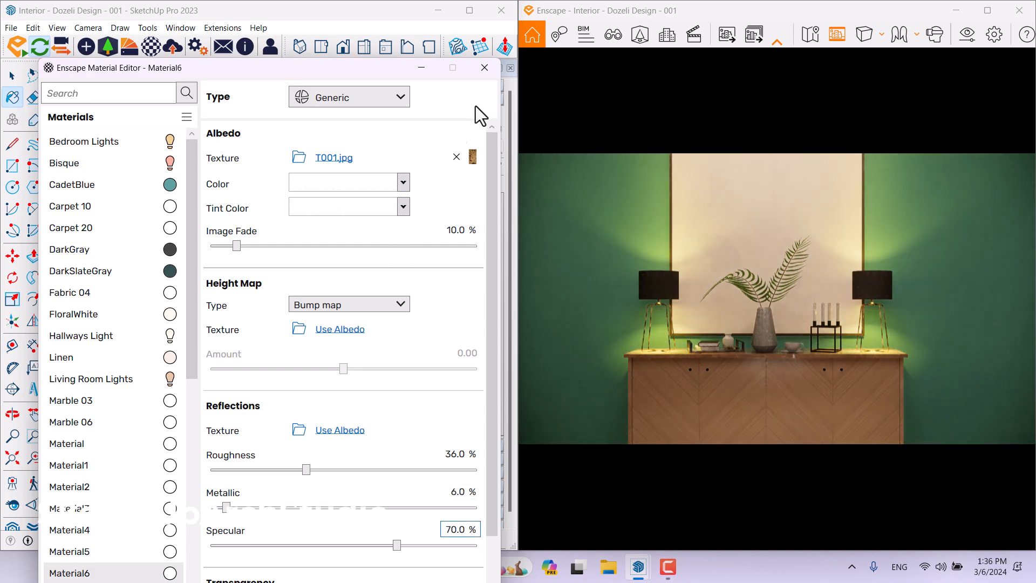
left_click(484, 67)
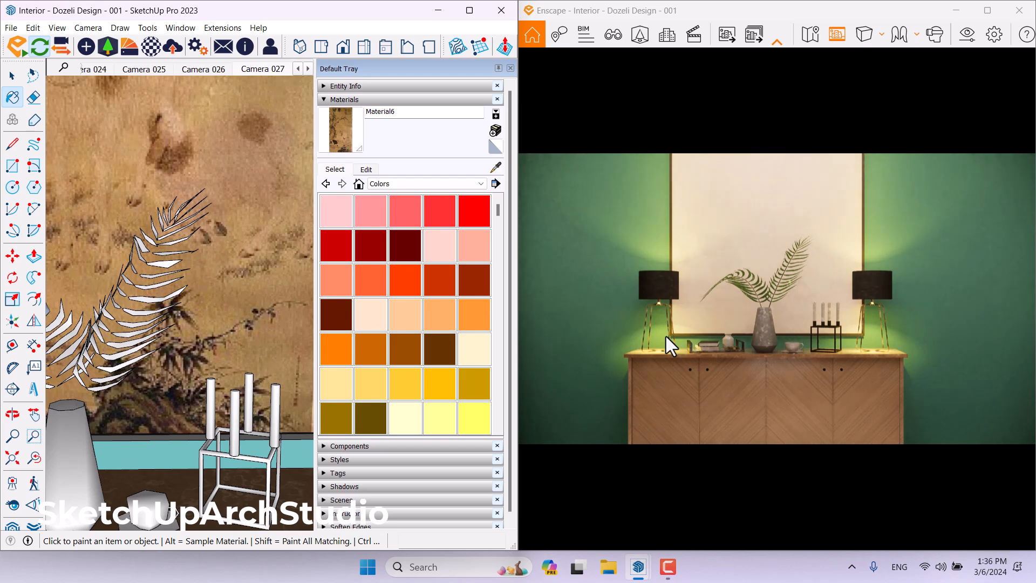
Sample the sideboard's wood material and open it in the Enscape Material Editor.
scroll(154, 196, "down", 5)
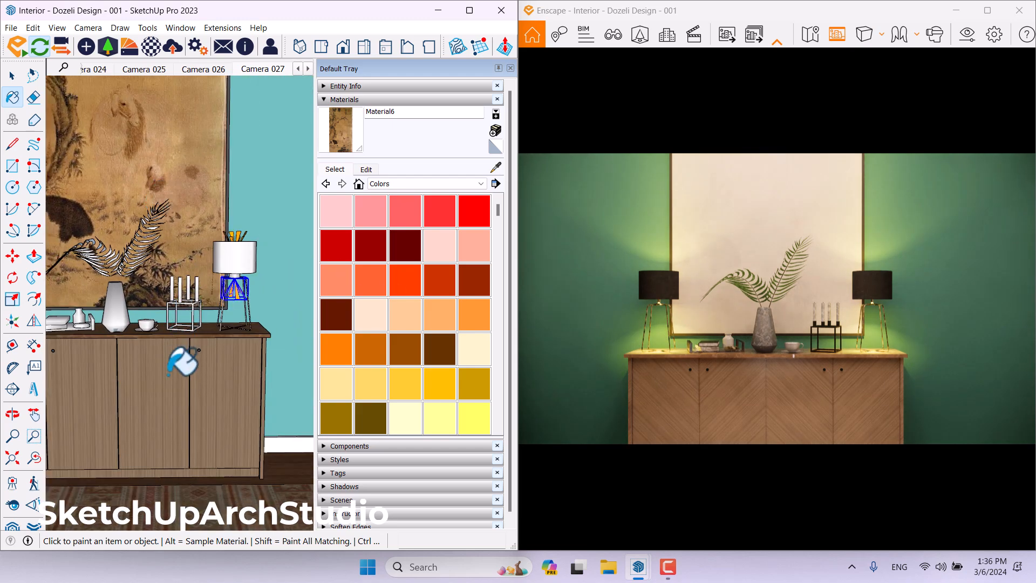
scroll(193, 421, "down", 1)
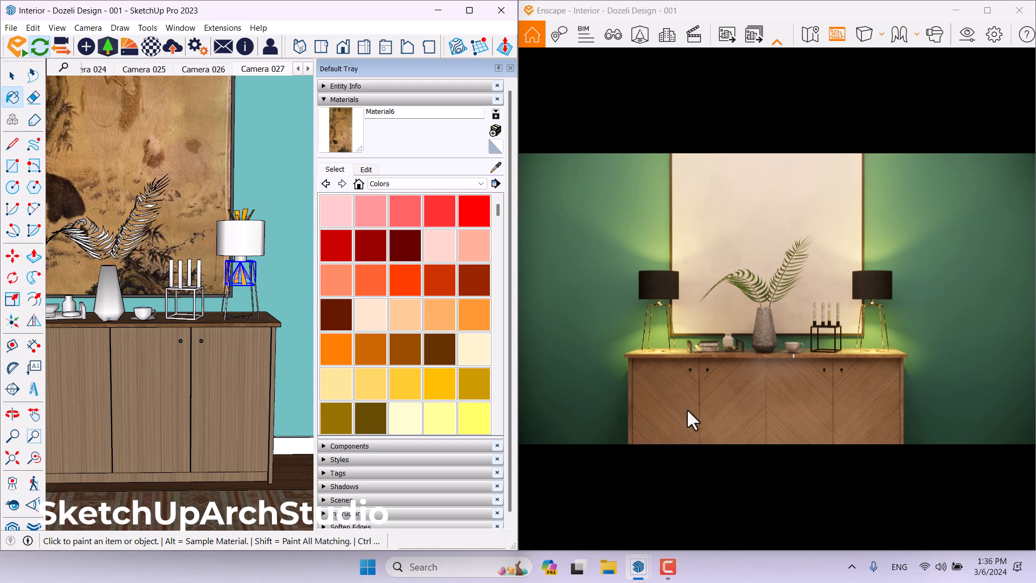
scroll(197, 405, "up", 3)
middle_click_drag(197, 404, 260, 385)
scroll(248, 340, "up", 4)
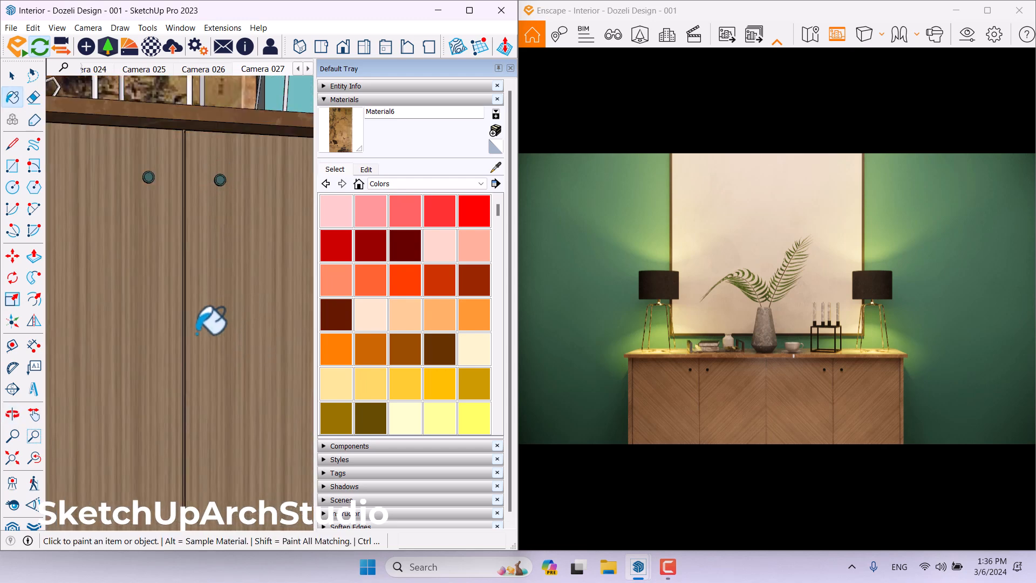
scroll(210, 300, "down", 3)
scroll(233, 313, "down", 2)
scroll(243, 335, "up", 5)
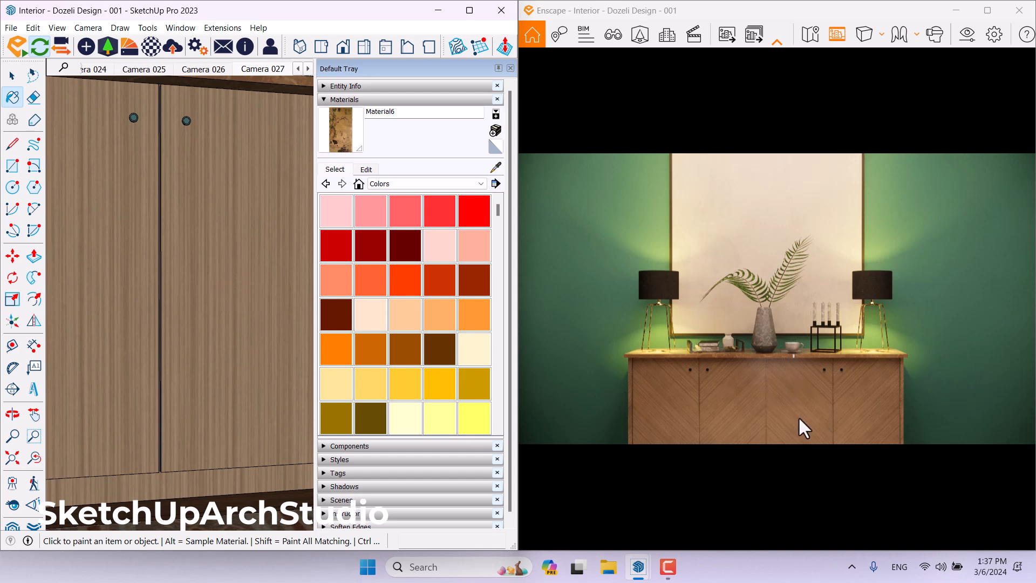
left_click(152, 48)
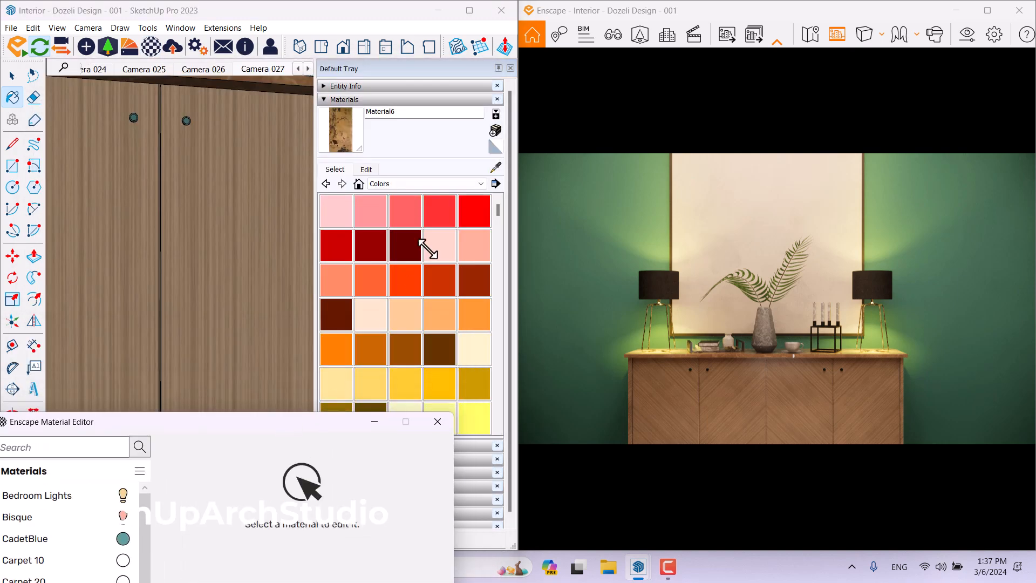
left_click(496, 168)
left_click(196, 206)
left_click_drag(195, 432, 242, 40)
mouse_move(474, 125)
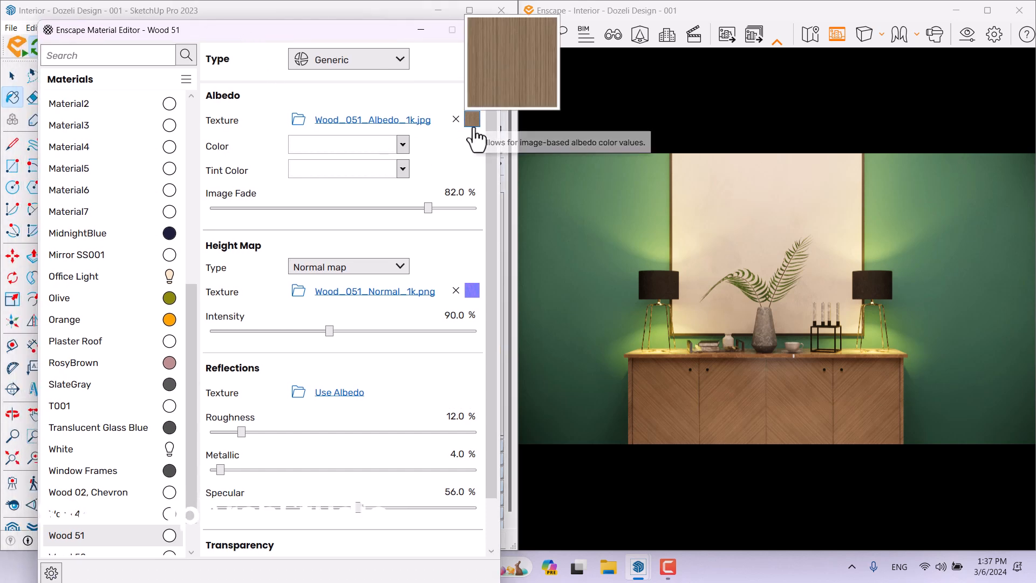
Set the Wood 51 albedo texture's rotation to 45° and return to the material settings.
left_click(472, 128)
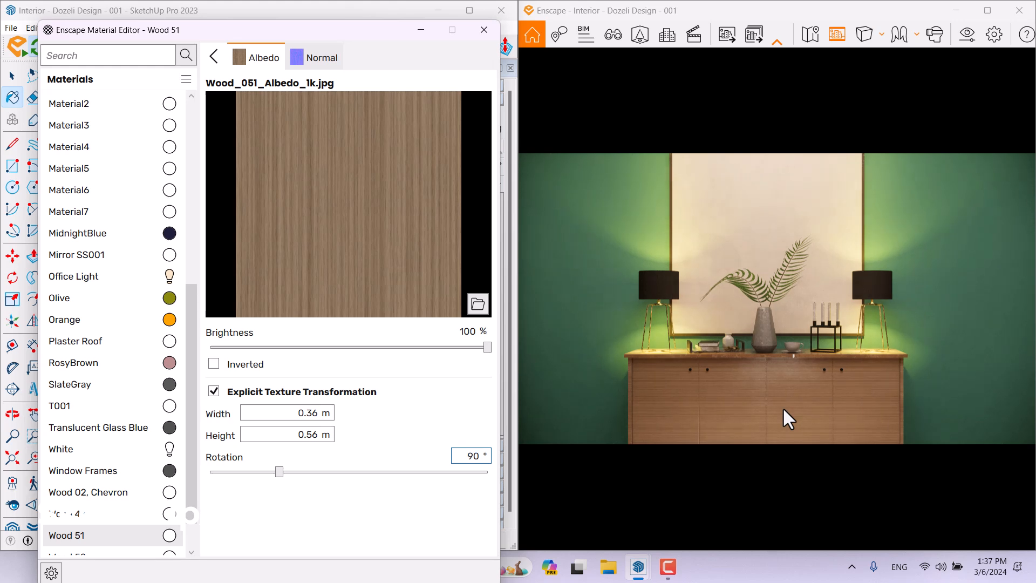
double_click(468, 459)
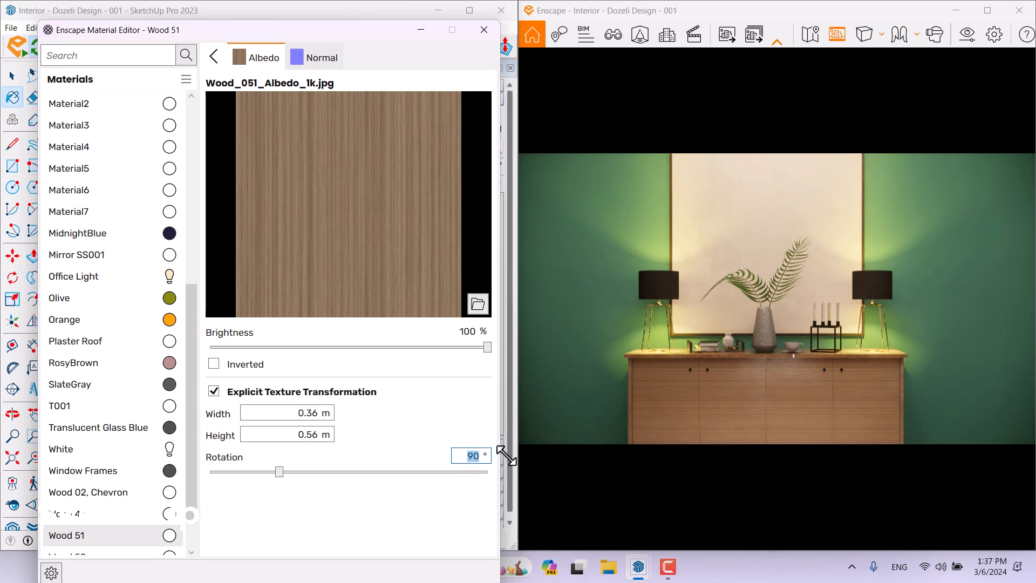
type("45")
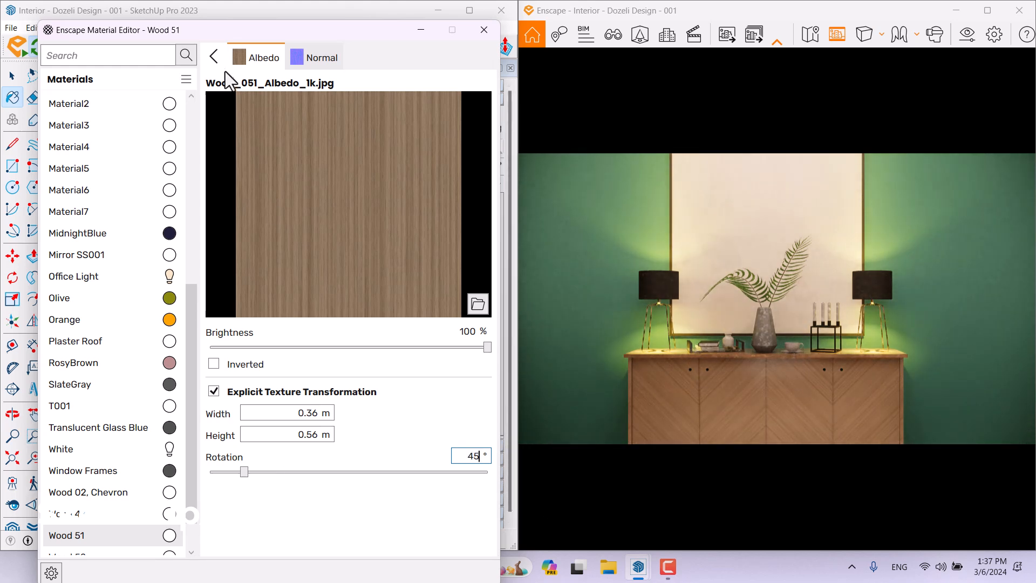
left_click(215, 56)
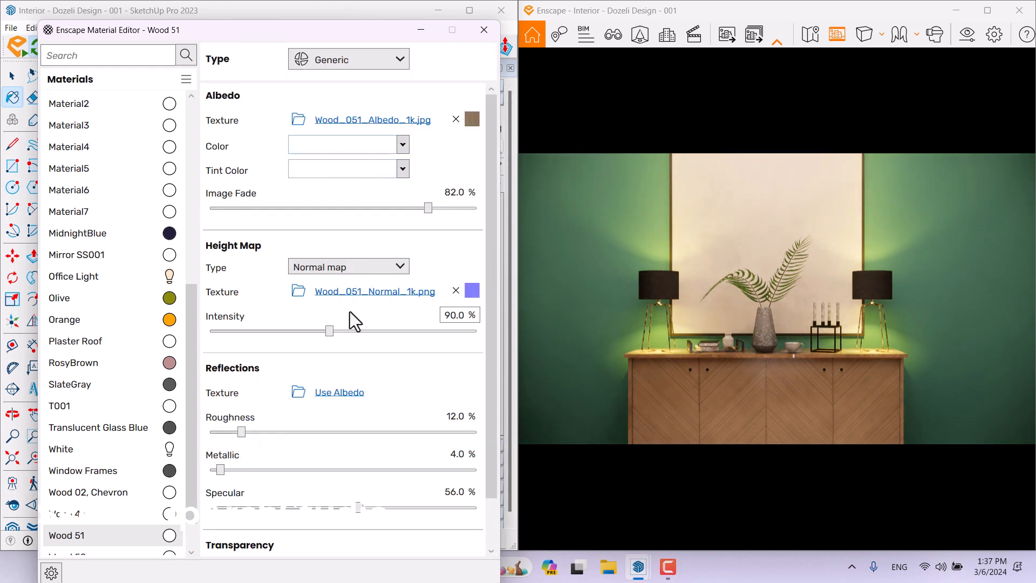
Set the wood's normal map Intensity to 112%, Roughness to 4%, Metallic to 6% and Specular to 62%.
double_click(453, 316)
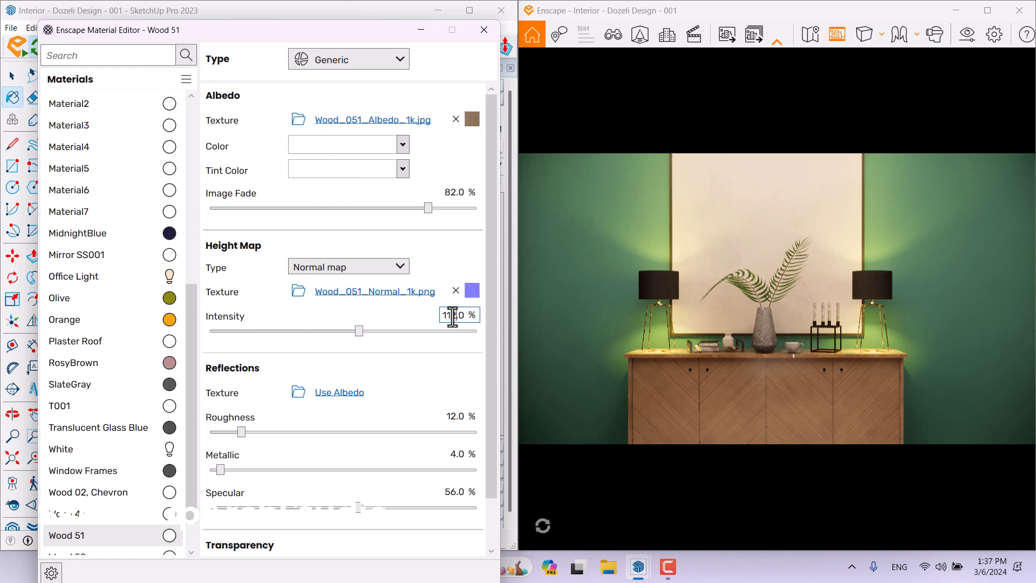
type("112")
key("Return")
double_click(459, 416)
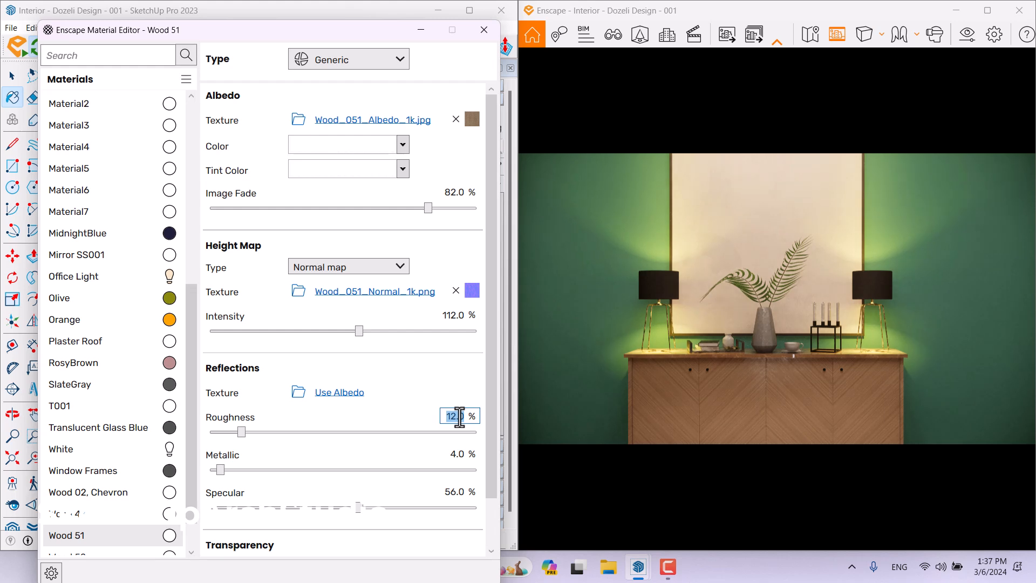
type("4")
key("Return")
double_click(459, 454)
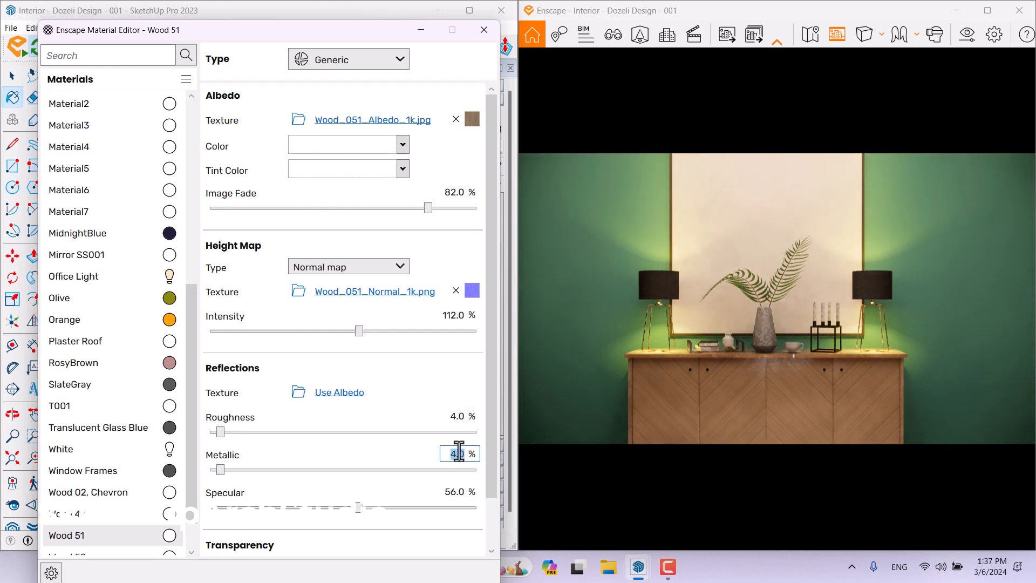
type("6")
key("Return")
double_click(456, 492)
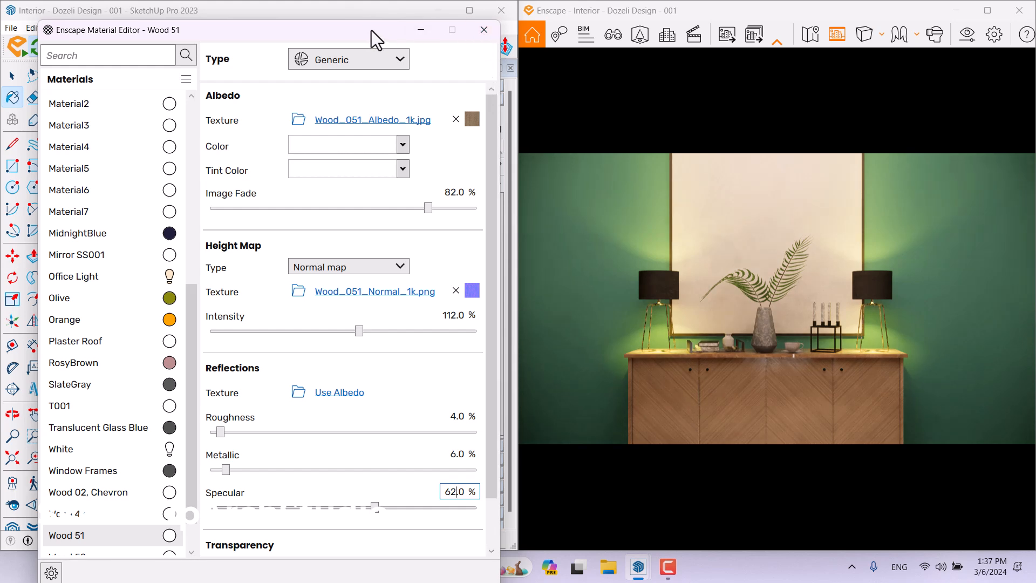
left_click_drag(375, 31, 393, 357)
Sample the wall's CadetBlue material, open it in the Enscape Material Editor and inspect its colour.
middle_click_drag(259, 217, 176, 278)
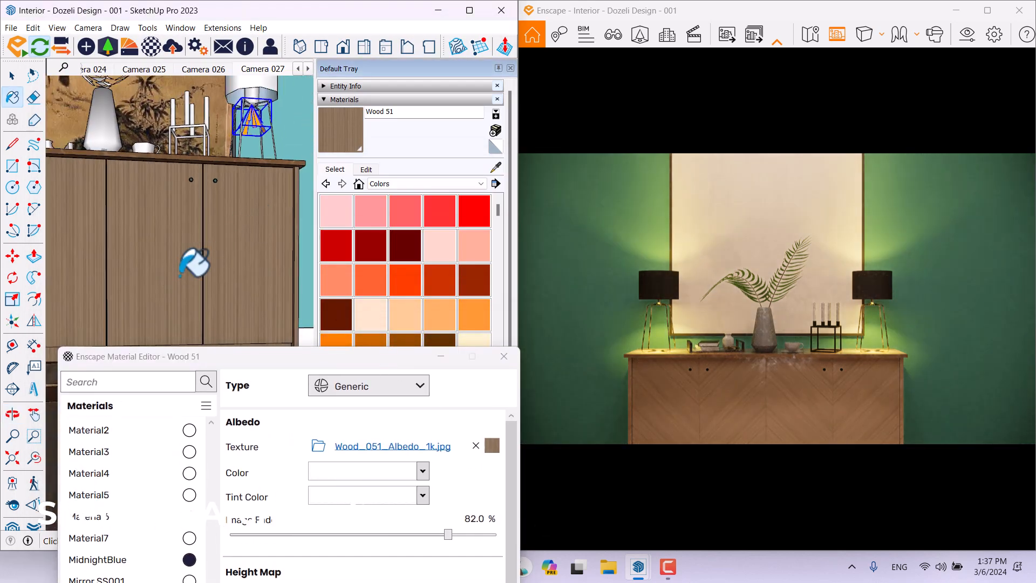
scroll(225, 201, "up", 6)
scroll(226, 201, "down", 4)
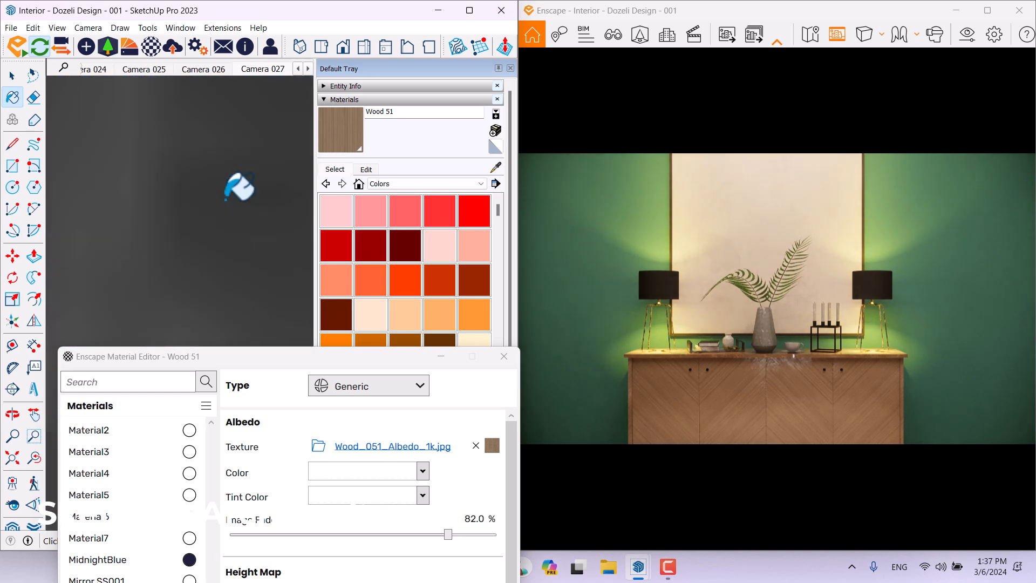
scroll(239, 187, "down", 3)
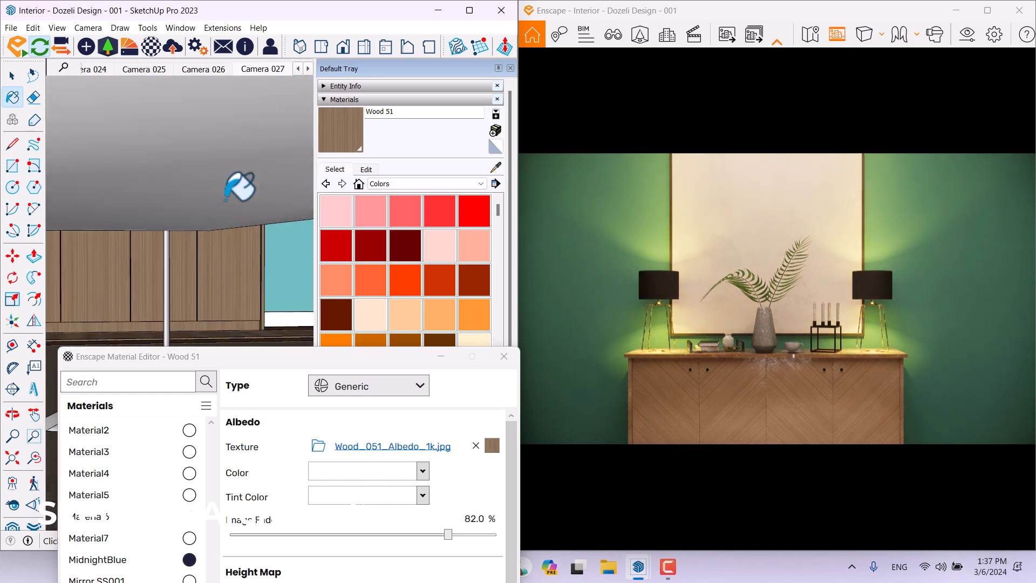
middle_click_drag(273, 240, 63, 338)
left_click(495, 167)
left_click(253, 172)
left_click_drag(291, 360, 277, 71)
left_click(362, 178)
left_click(341, 202)
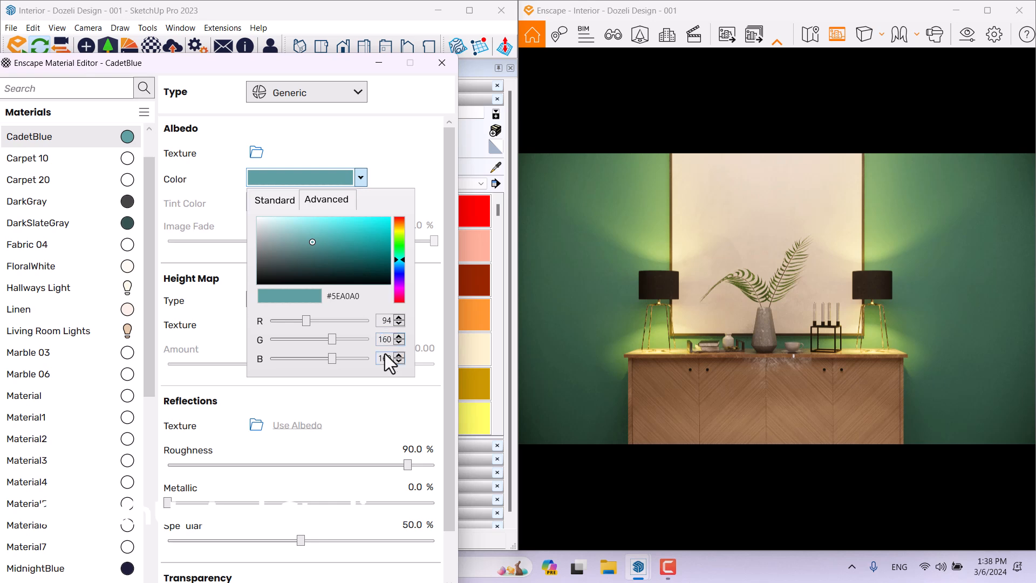
left_click(390, 165)
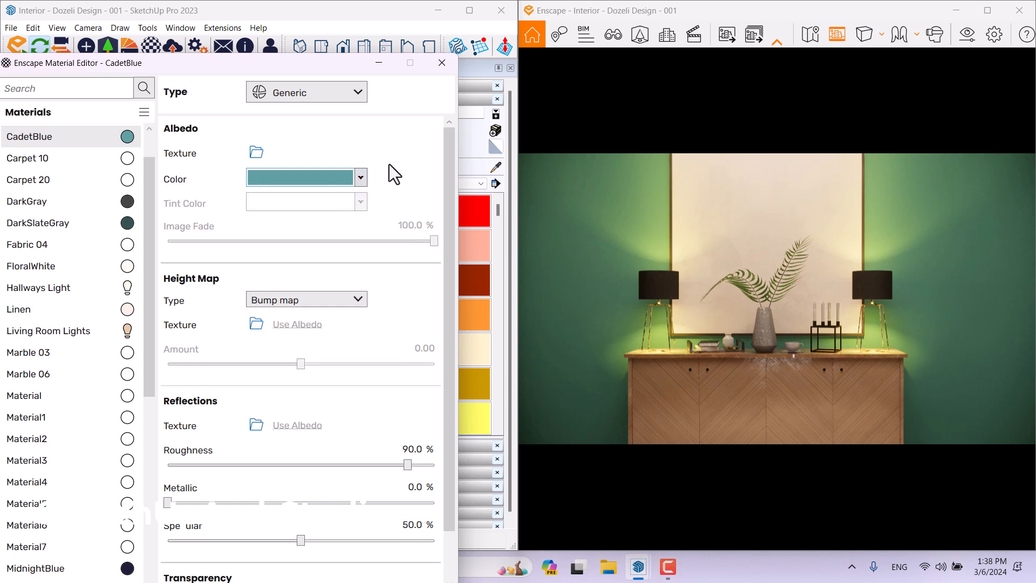
left_click_drag(448, 326, 387, 410)
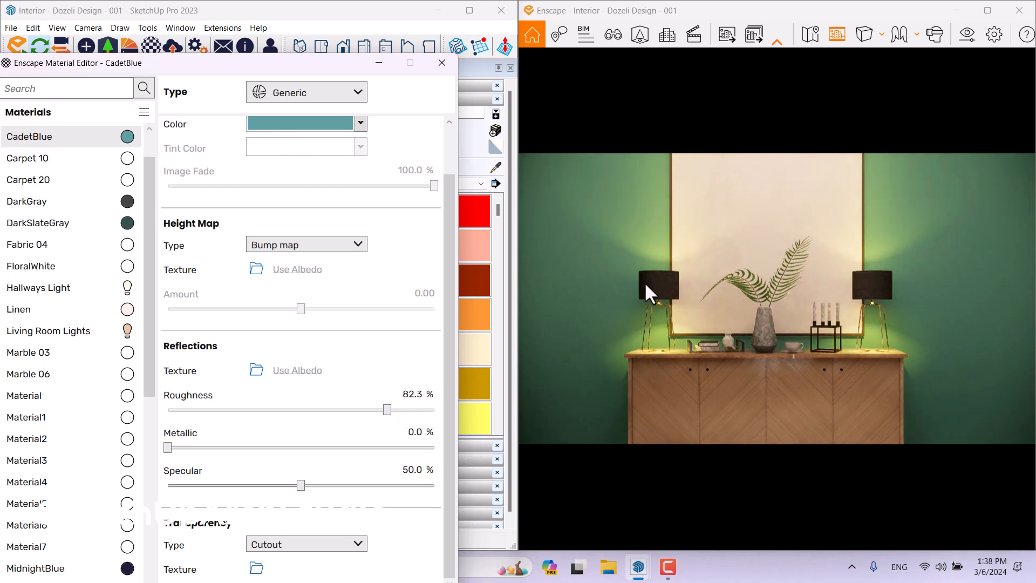
left_click(668, 567)
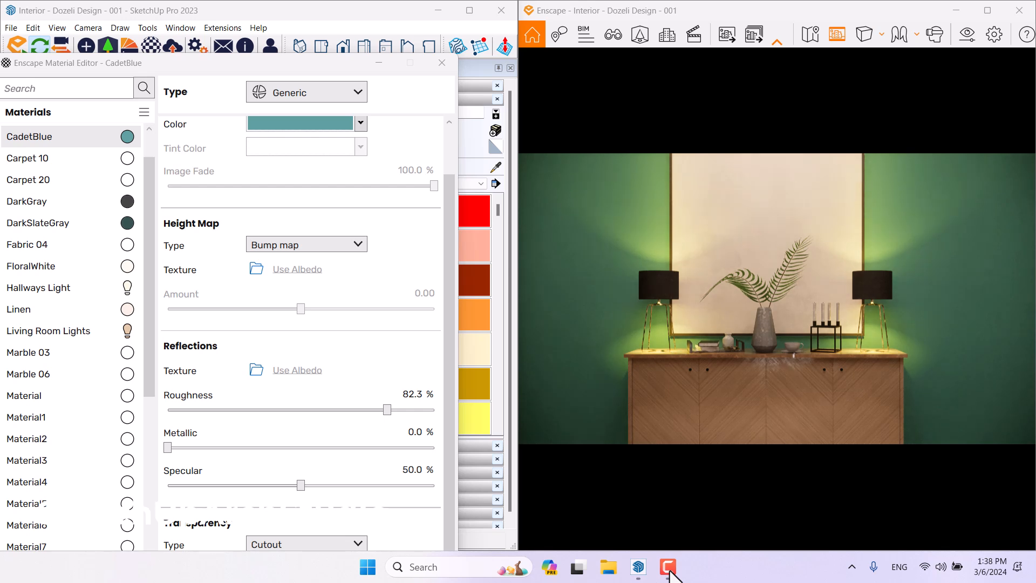
left_click(670, 572)
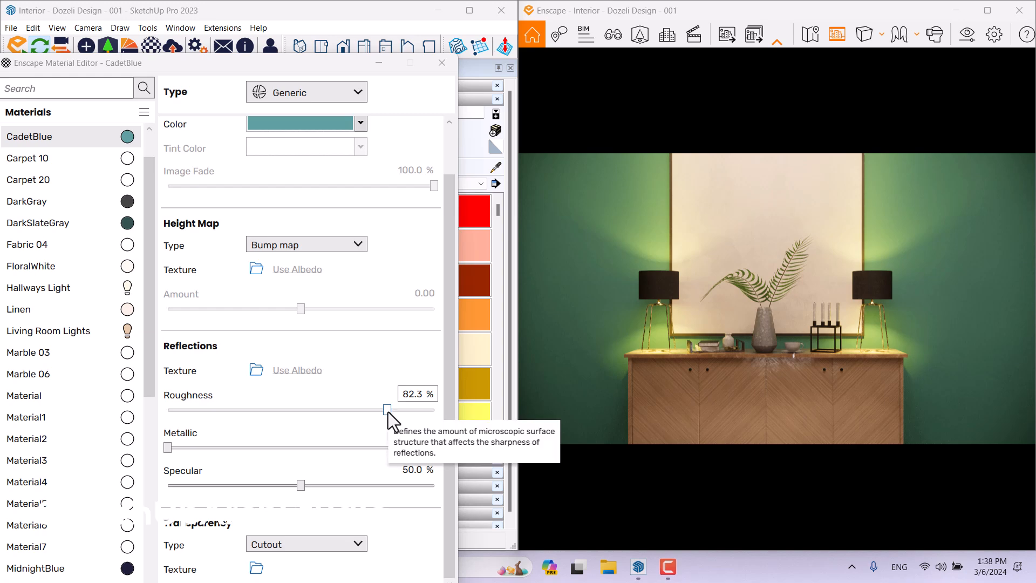
Set the wall material's Roughness to 38%, Metallic to 2% and Specular to 84%, then close the editor.
left_click_drag(388, 412, 247, 413)
left_click(414, 394)
type("38")
key("Return")
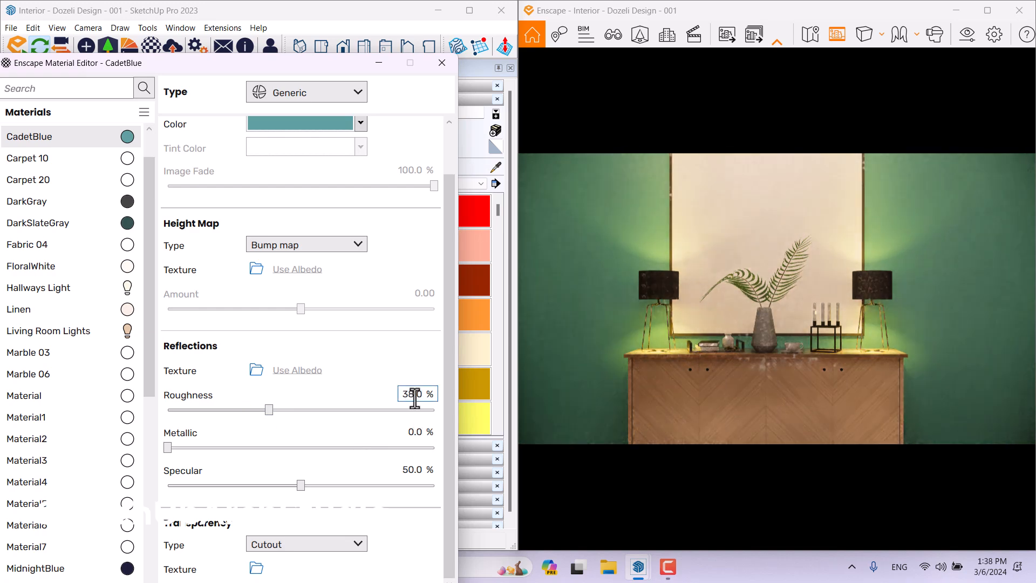
left_click(415, 431)
type("2")
key("Return")
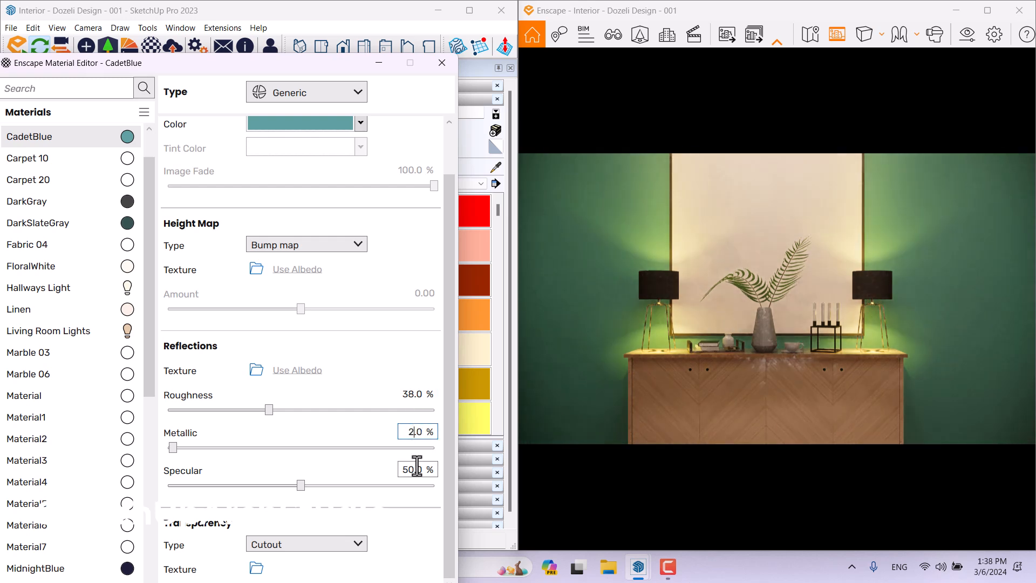
left_click(414, 469)
type("84")
key("Return")
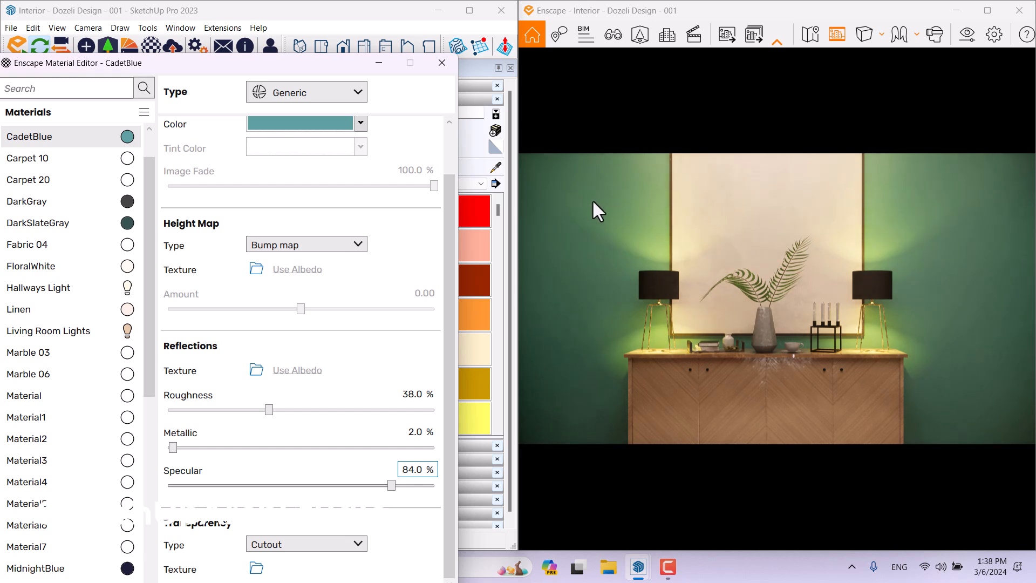
left_click(442, 63)
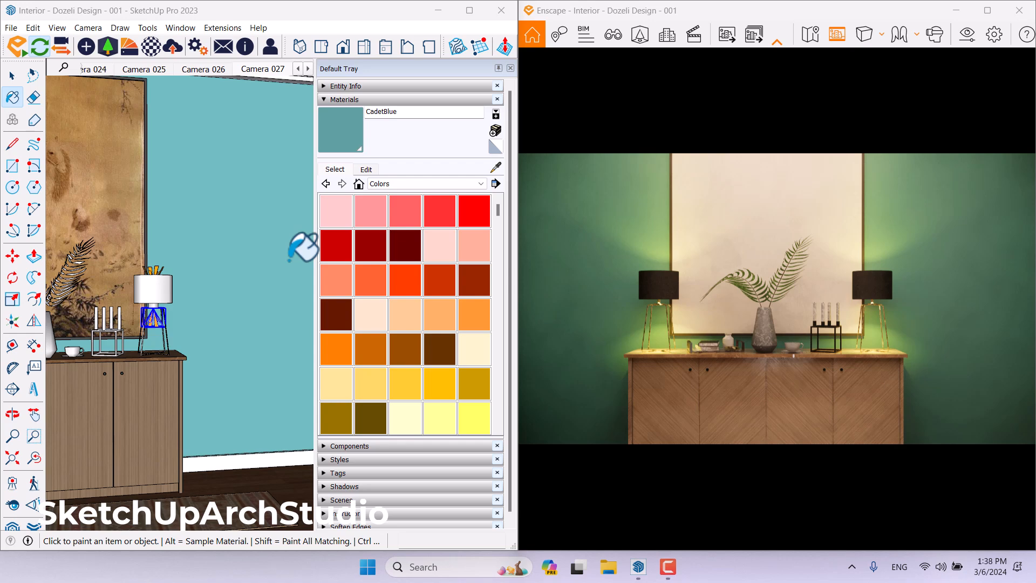
Maximize the Enscape window and open its Visual Settings.
left_click(988, 10)
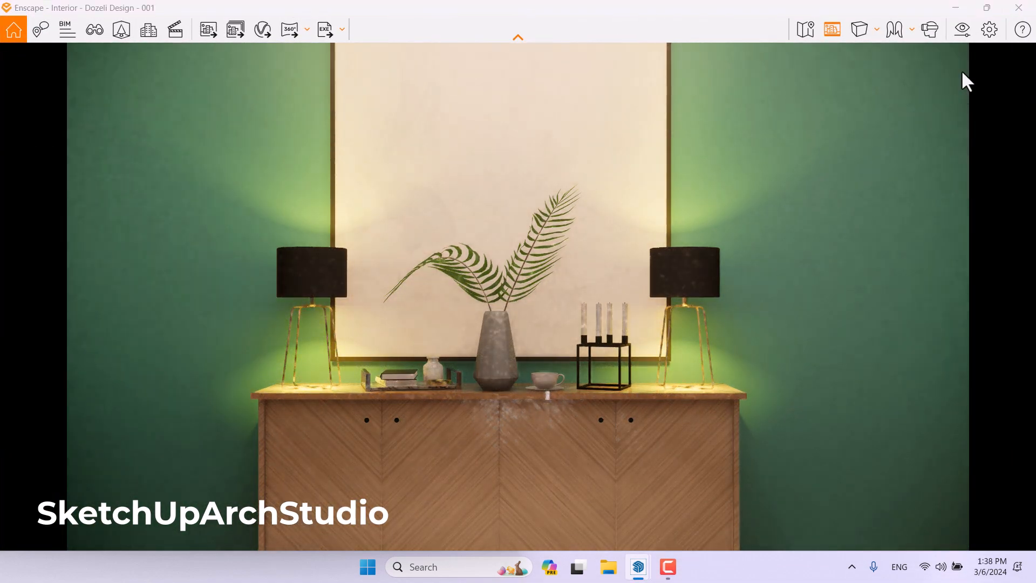
left_click(962, 29)
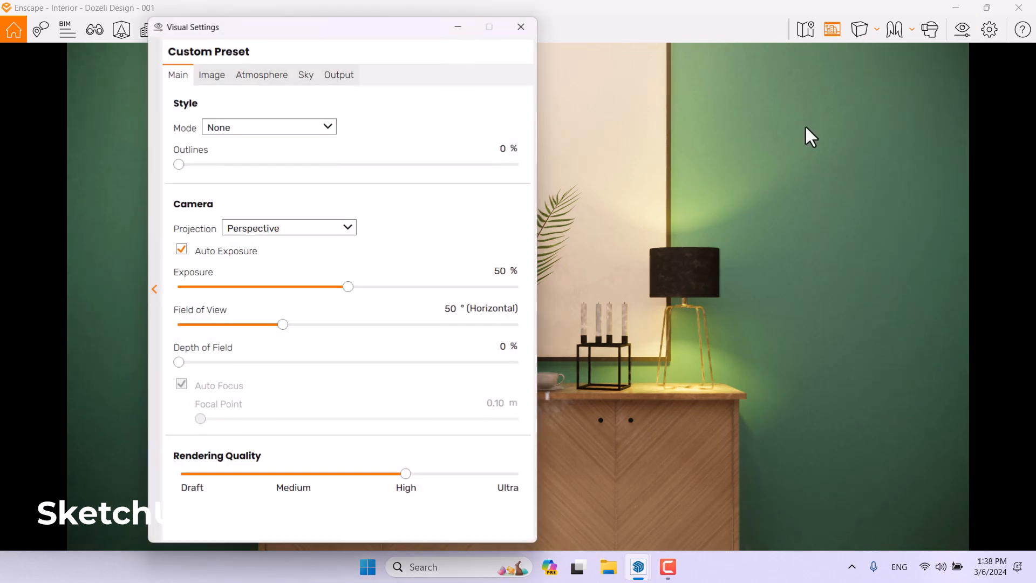
left_click_drag(372, 29, 688, 30)
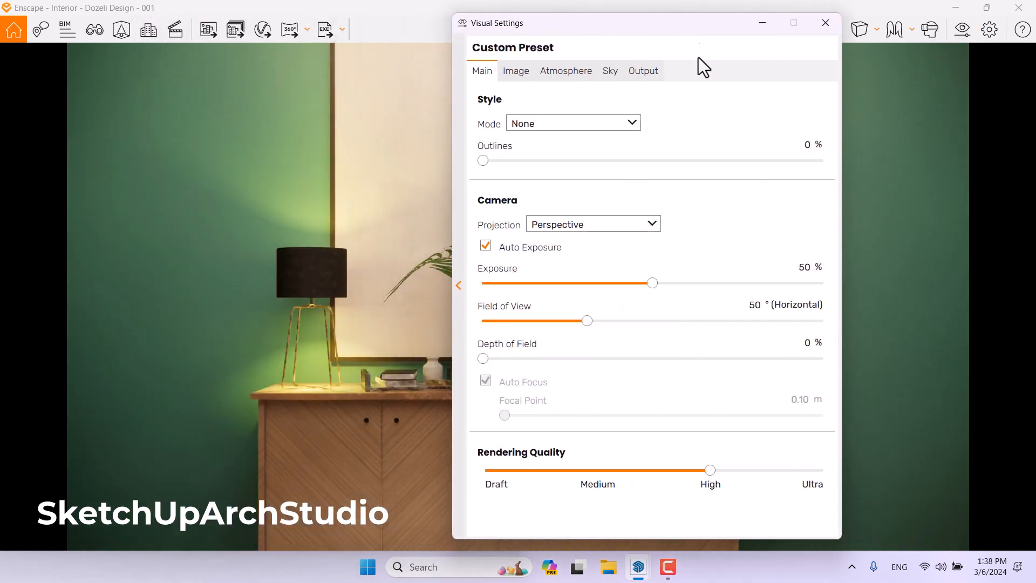
Set the camera Exposure to 59% and the Rendering Quality to Ultra.
left_click_drag(655, 284, 678, 284)
double_click(806, 268)
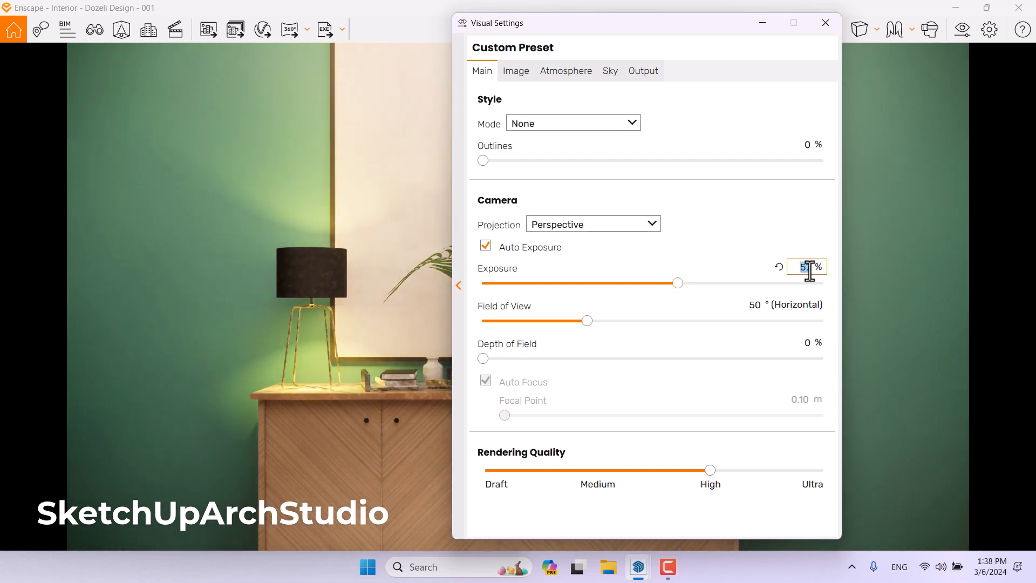
type("59")
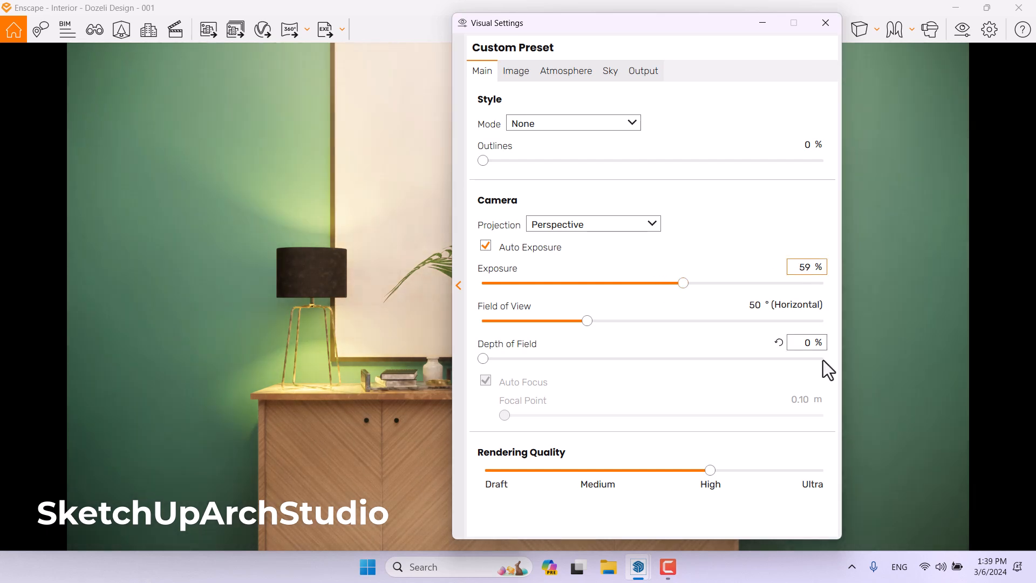
left_click_drag(711, 471, 805, 474)
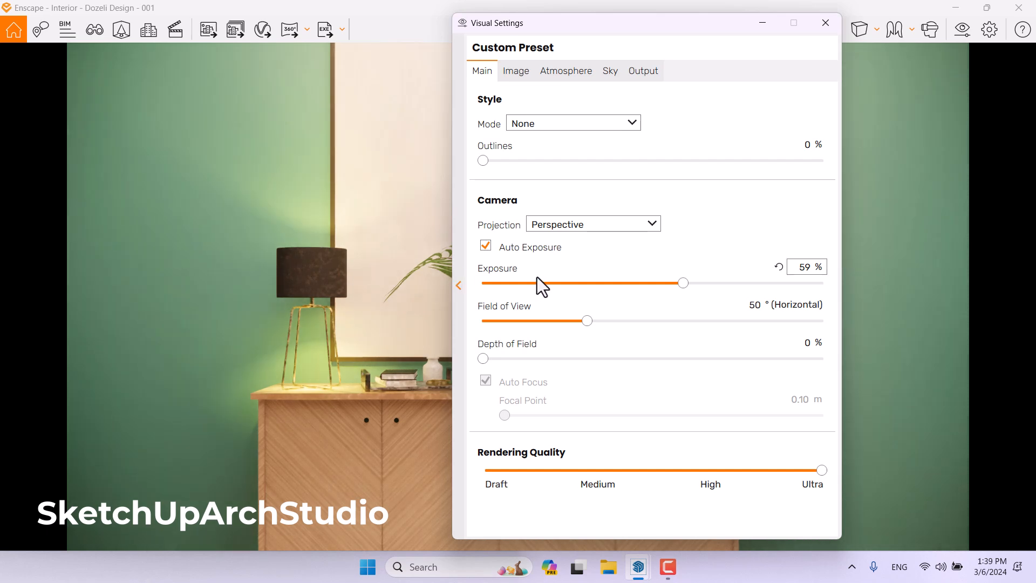
Set the camera Exposure to 57% and the Field of View to 51°.
double_click(801, 266)
type("5")
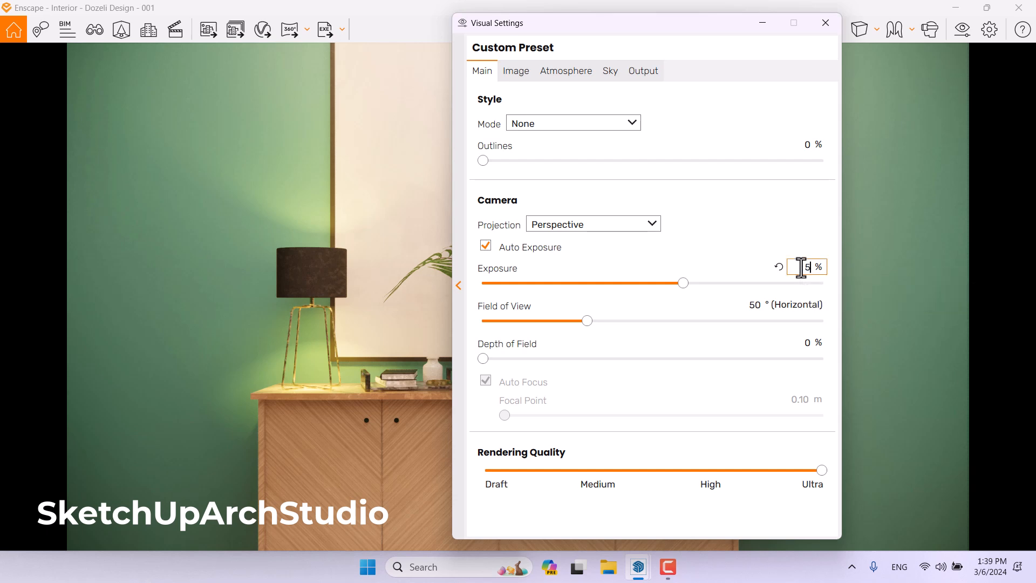
type("7")
double_click(754, 304)
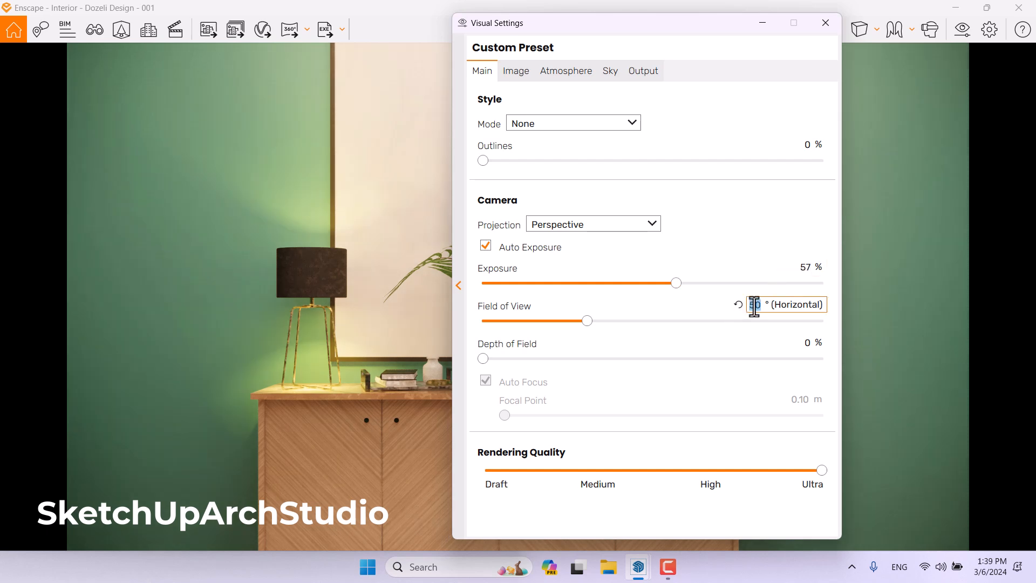
type("54")
double_click(755, 309)
type("51")
key("Return")
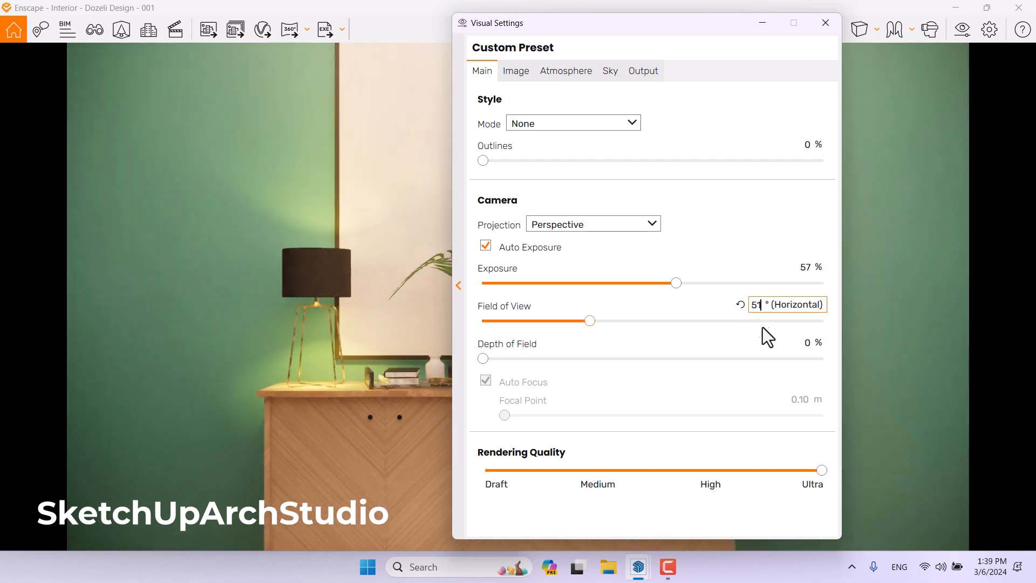
Set Depth of Field to 9% with a manual Focal Point of 3.30 m, and set Outlines to 7%.
left_click_drag(484, 358, 571, 359)
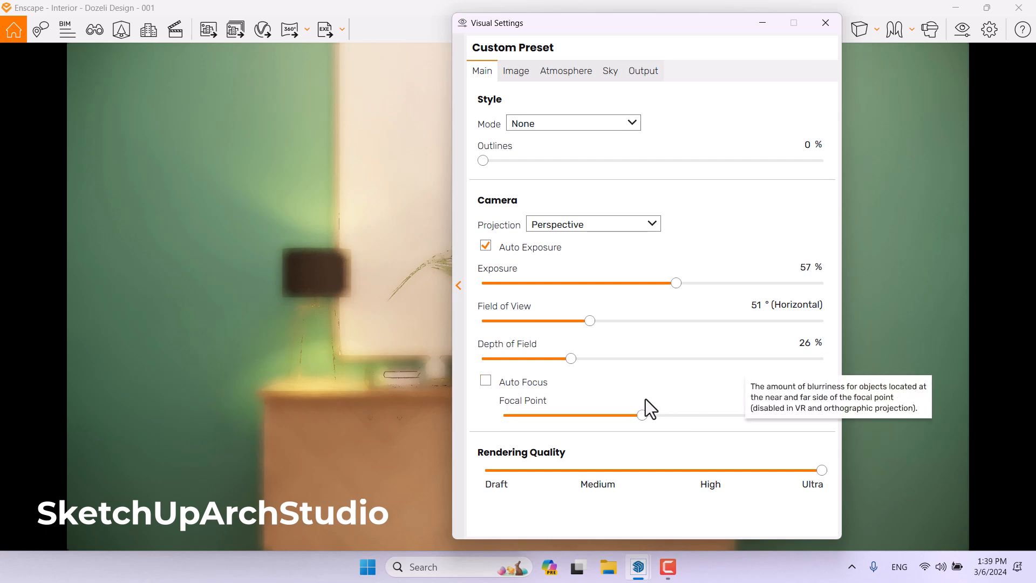
left_click_drag(641, 415, 666, 422)
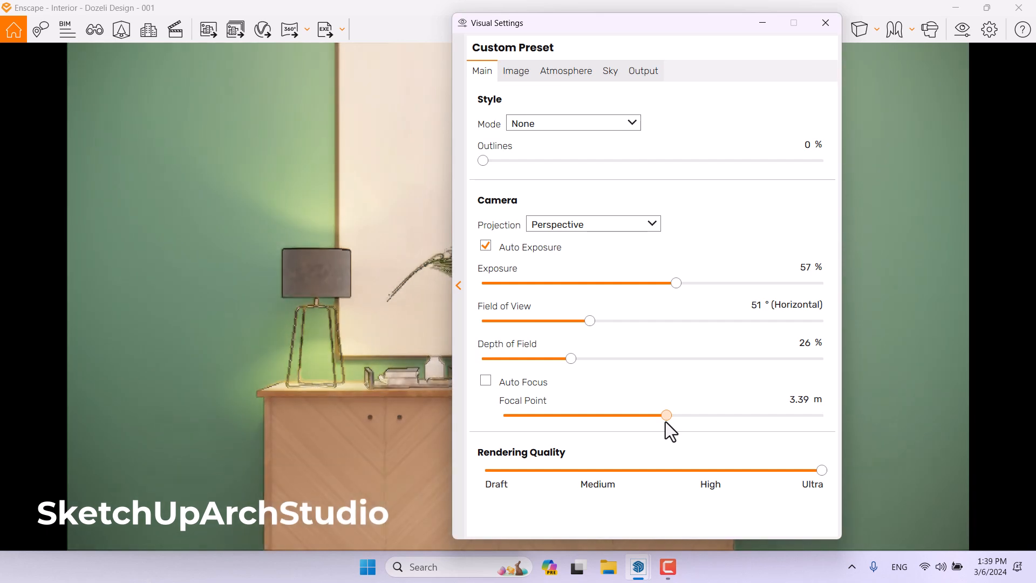
left_click_drag(665, 422, 662, 422)
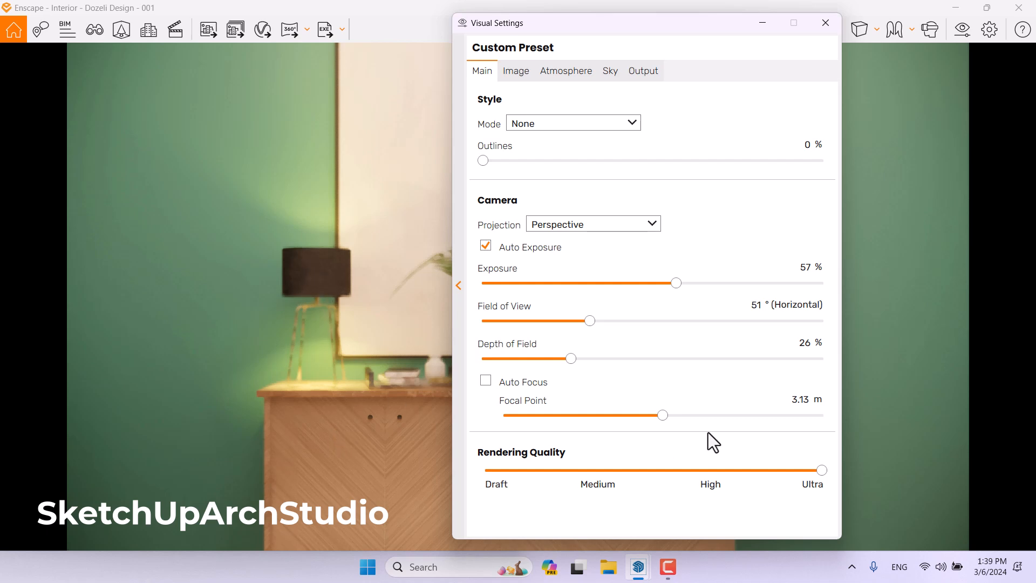
left_click_drag(665, 416, 667, 416)
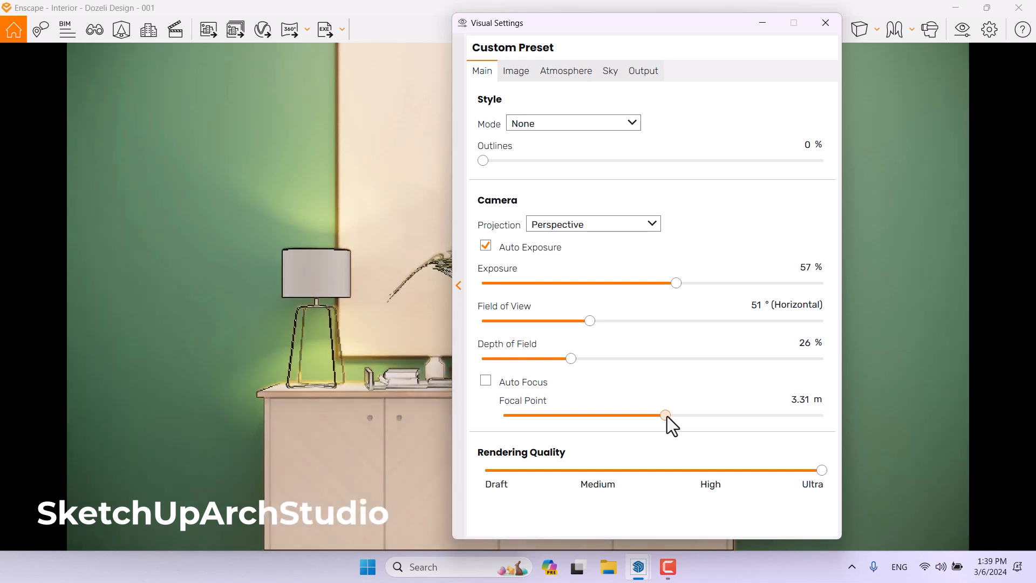
left_click(795, 400)
type("3.30")
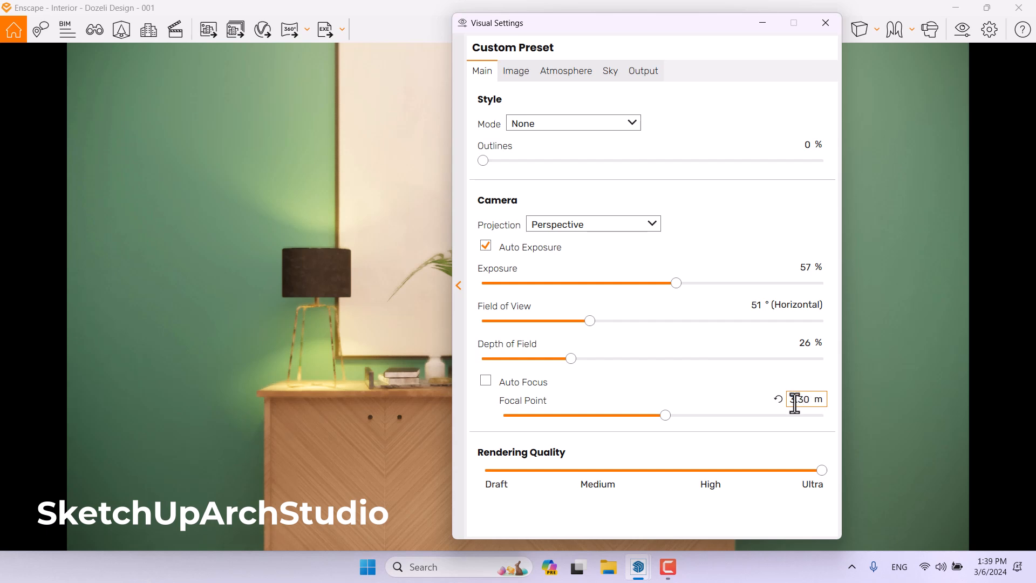
left_click(804, 343)
type("9")
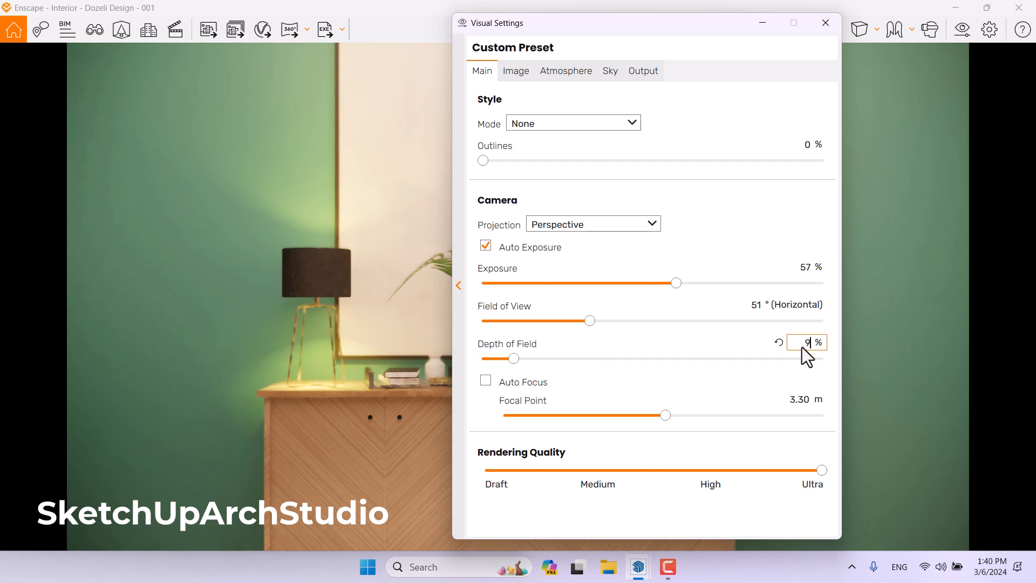
left_click(805, 144)
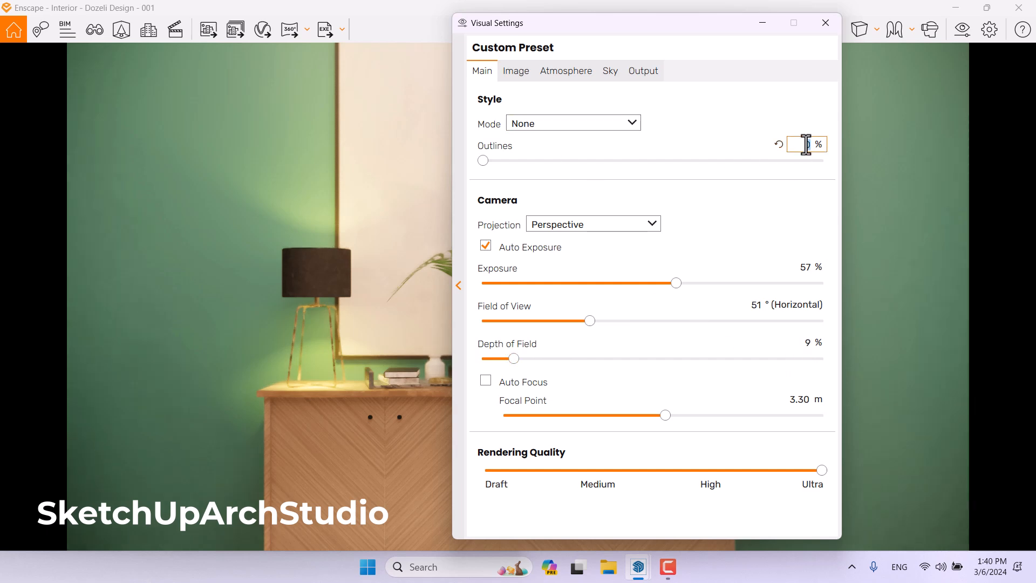
type("7")
In the Image settings, enable Auto Contrast and set Saturation to 103%.
left_click(517, 73)
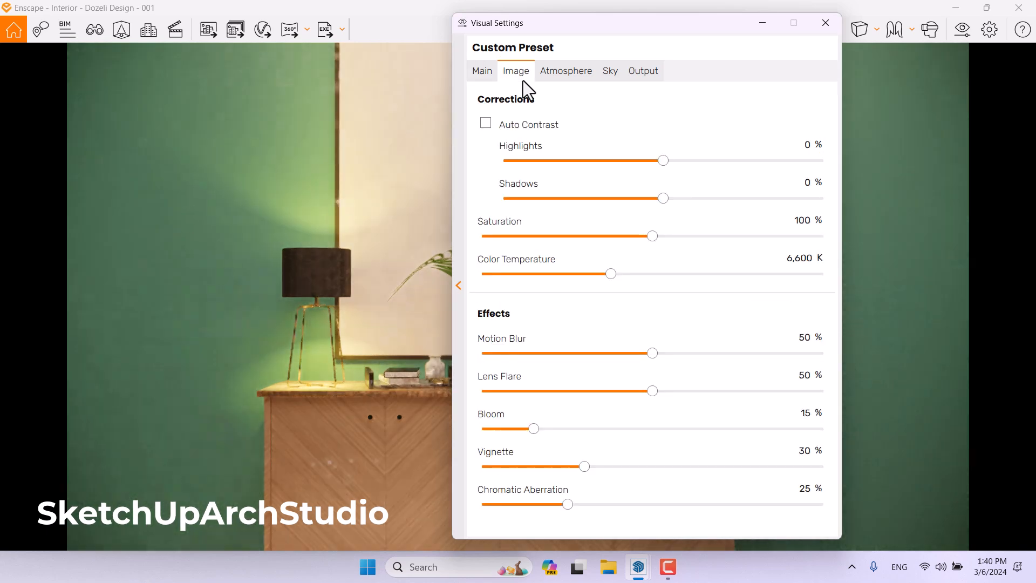
left_click_drag(630, 27, 817, 26)
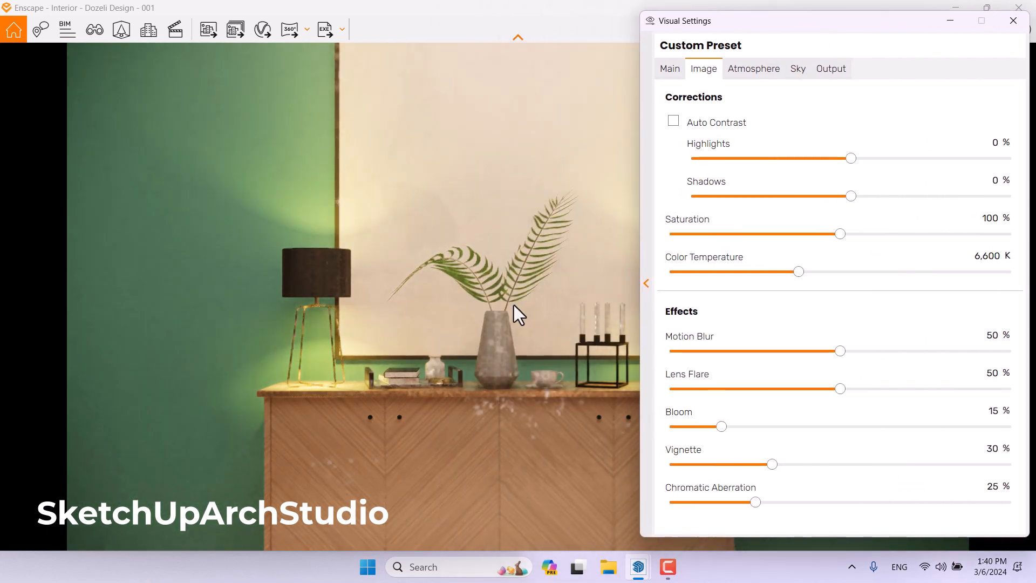
left_click(682, 130)
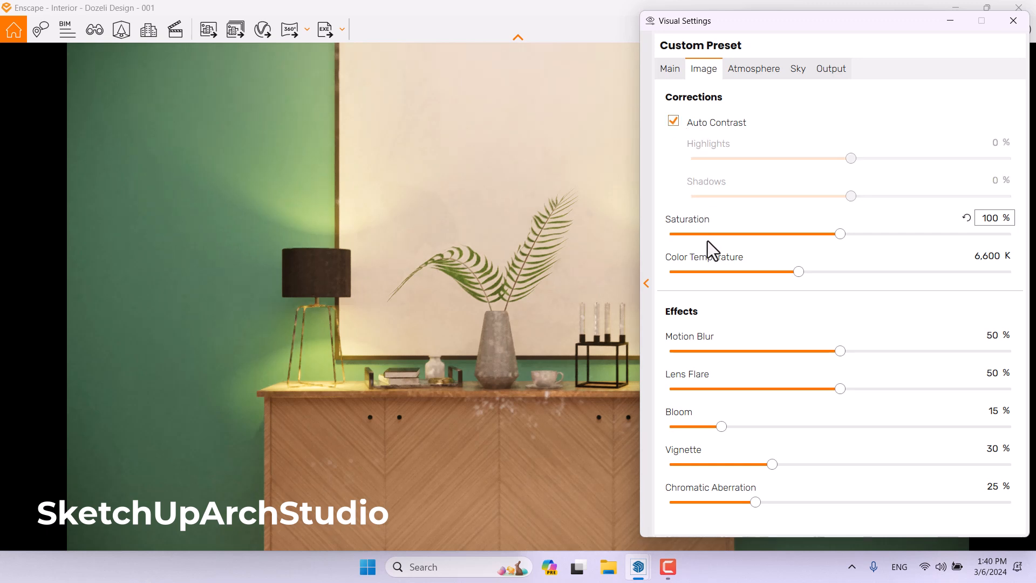
double_click(992, 218)
type("105")
key("Return")
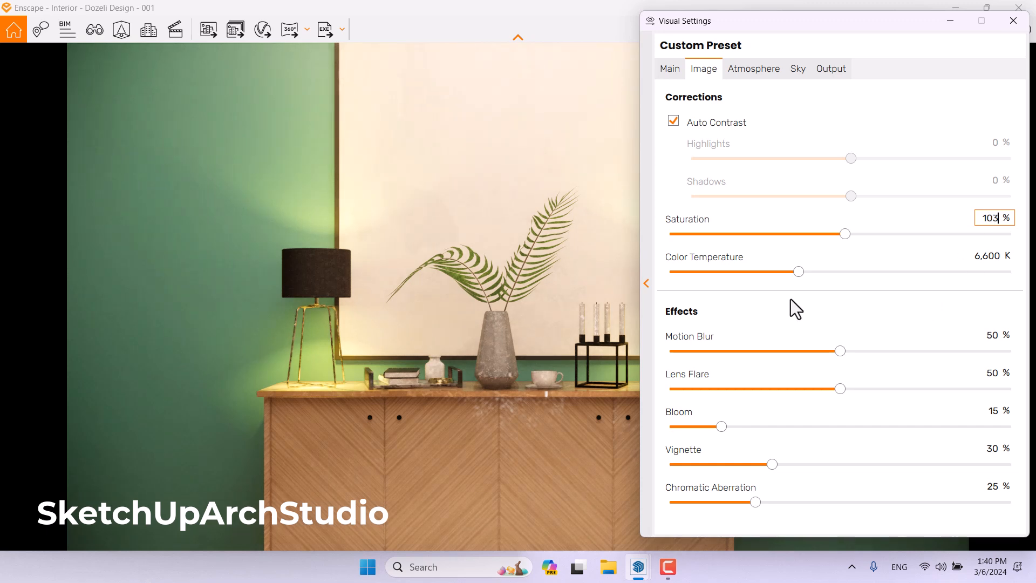
Set the image Color Temperature to 5,600 K.
left_click_drag(798, 272, 720, 273)
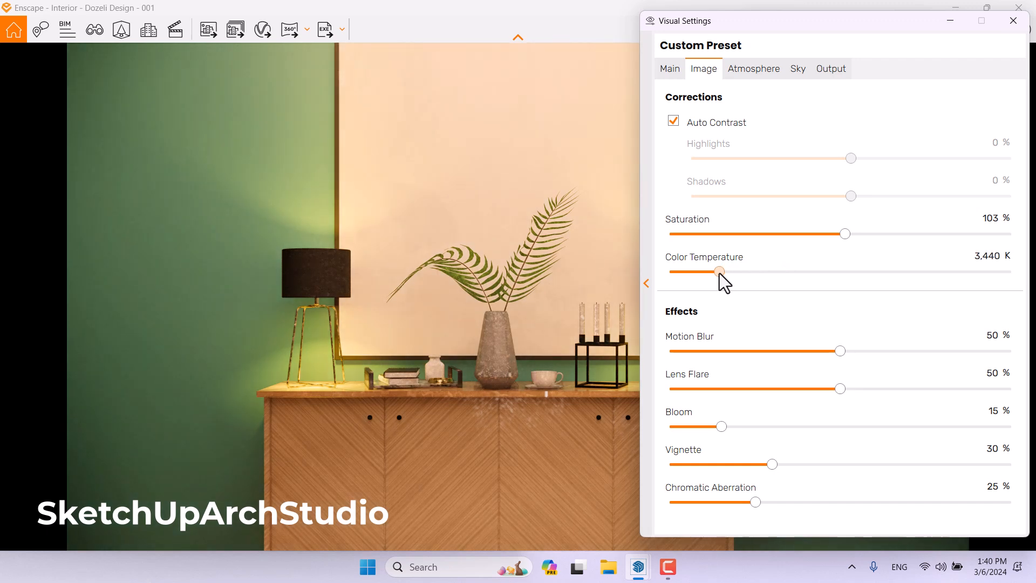
left_click_drag(720, 273, 880, 270)
left_click(992, 256)
type("5600")
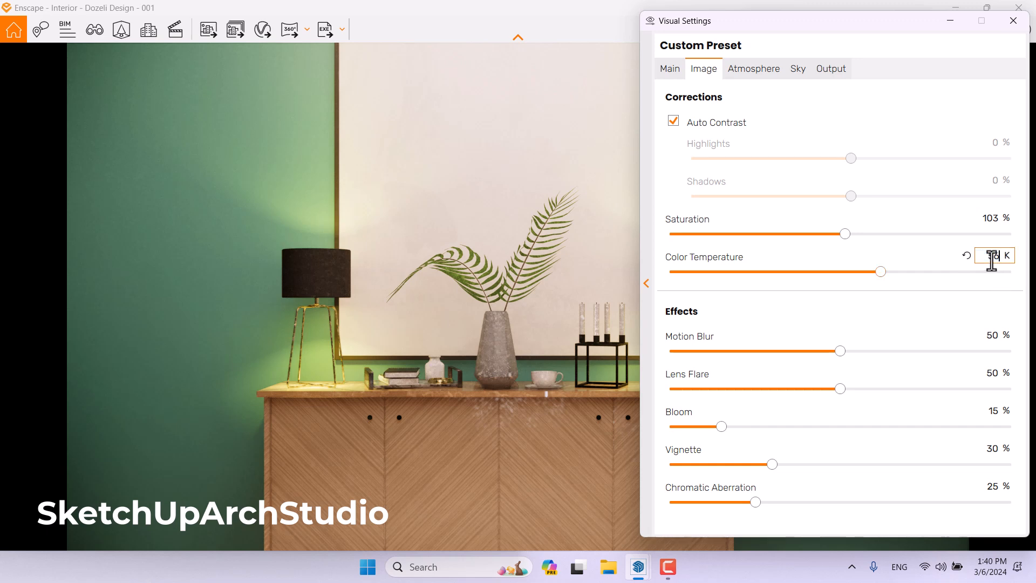
key("Return")
Set the effects: Motion Blur 0%, Bloom 4%, Lens Flare 32%, Vignette 44% and Chromatic Aberration 0%.
left_click(991, 335)
type("0")
left_click(991, 411)
type("4")
left_click(991, 372)
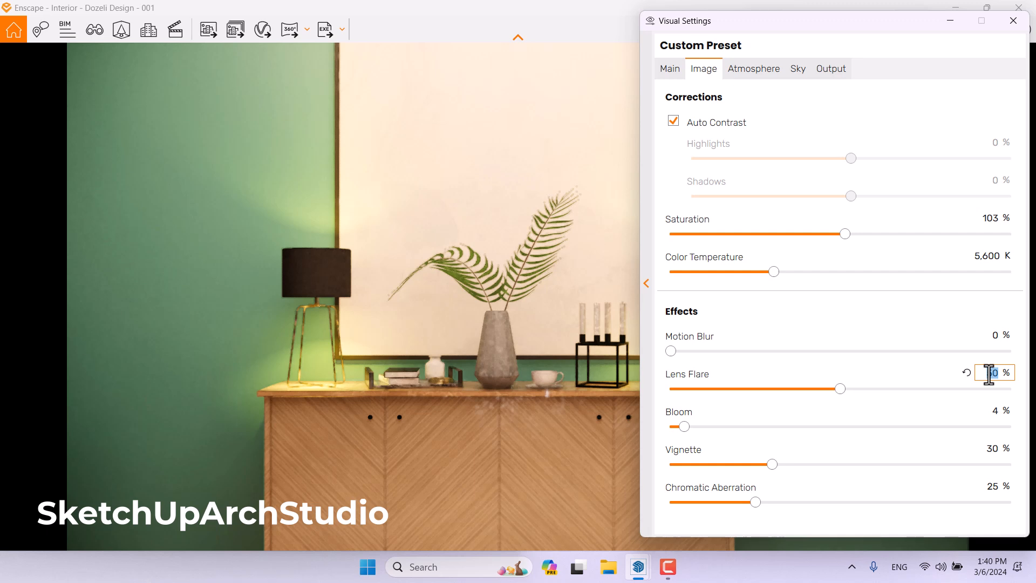
type("32")
left_click(992, 448)
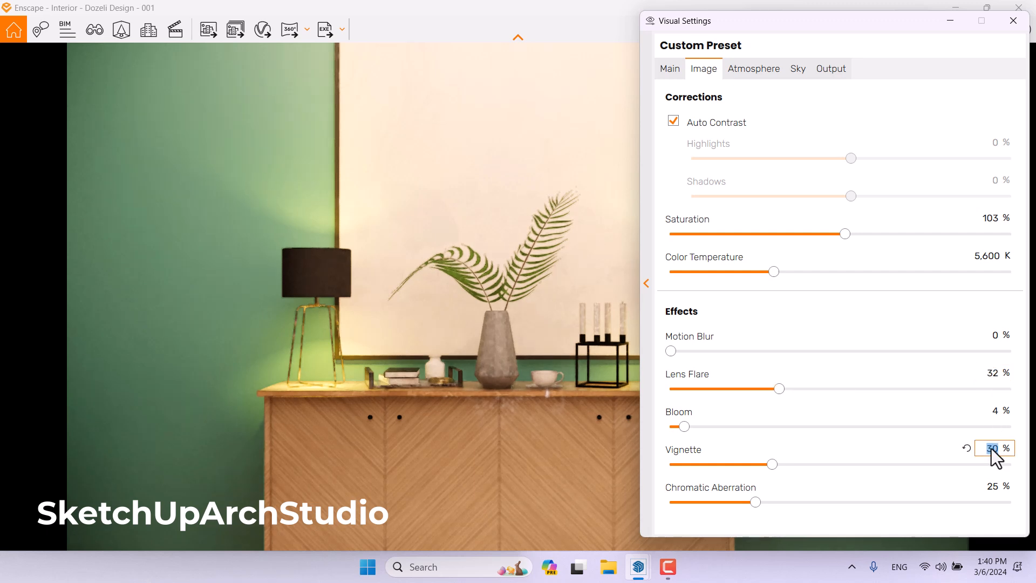
type("44")
left_click(995, 485)
type("0")
In Atmosphere, set Shadow Sharpness to 6%, Artificial Light Brightness to 102% and Ambient Brightness to 66%.
left_click(765, 75)
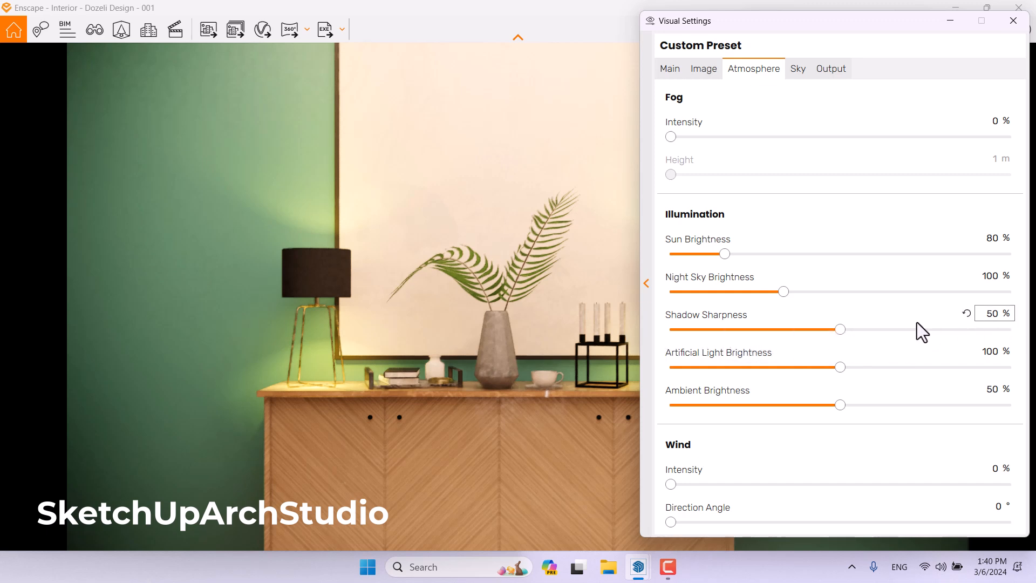
left_click(993, 316)
type("6")
key("Tab")
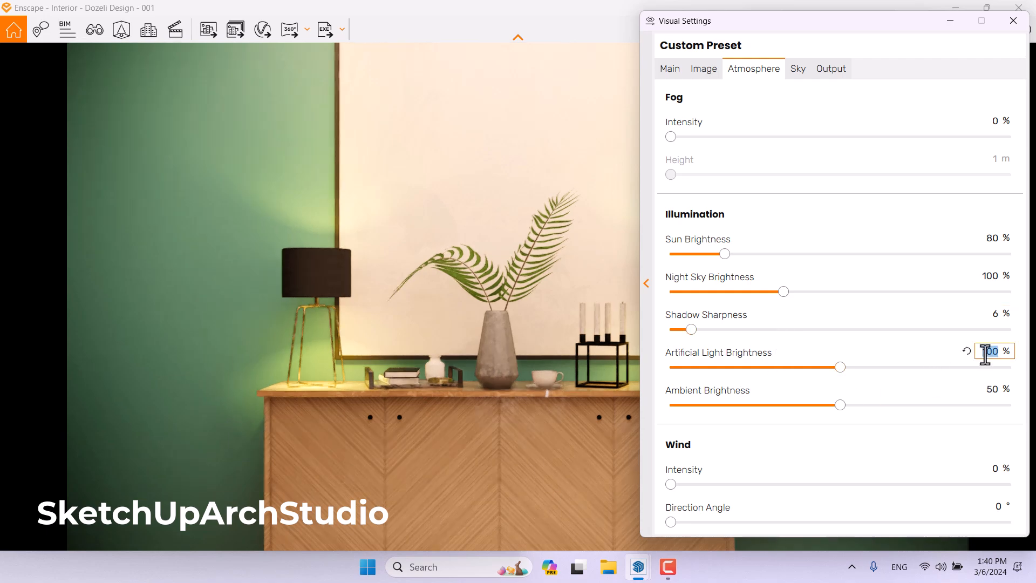
type("102")
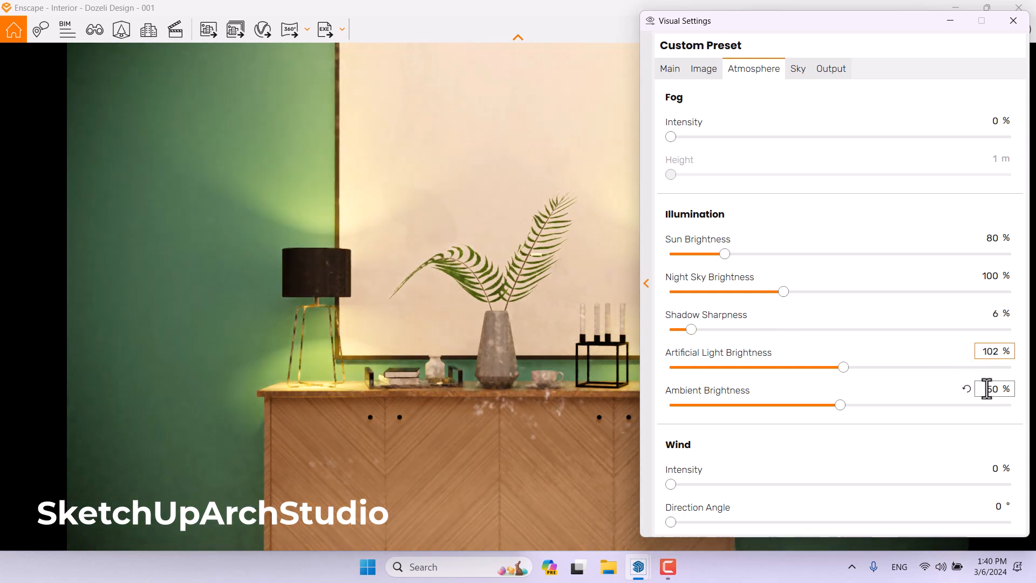
left_click(987, 390)
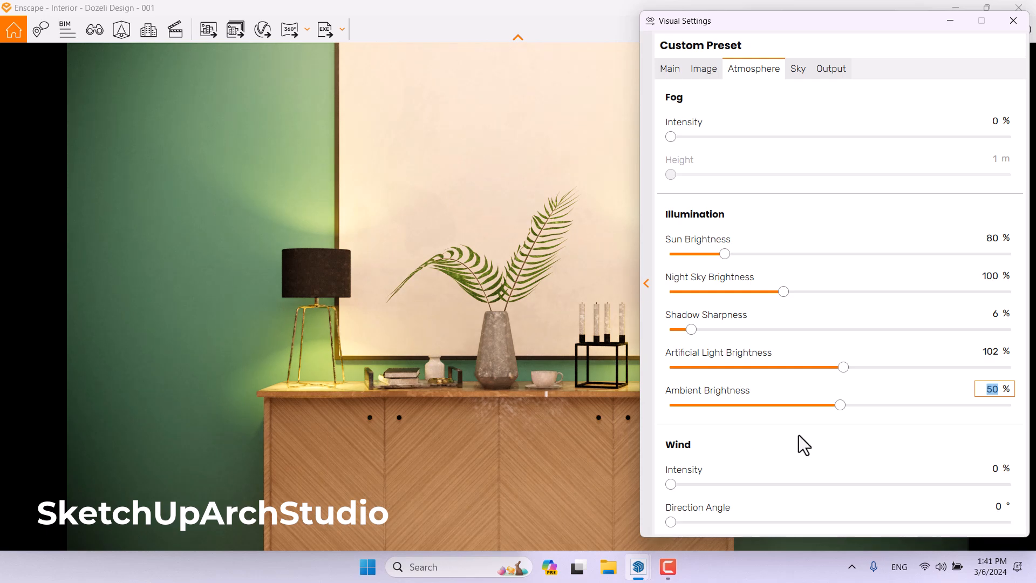
type("66")
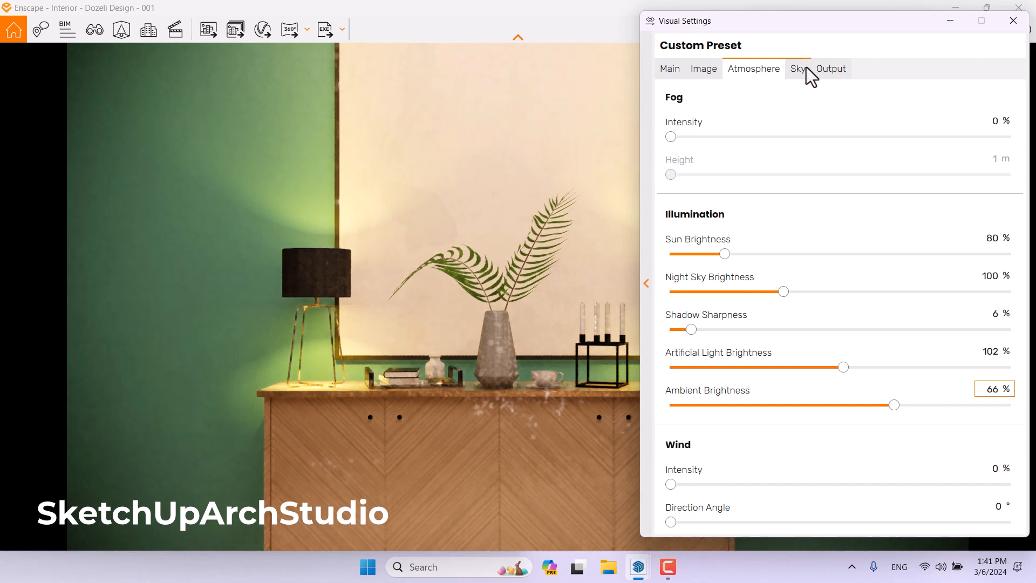
Set the output Resolution to Ultra HD.
mouse_move(840, 402)
left_click(667, 567)
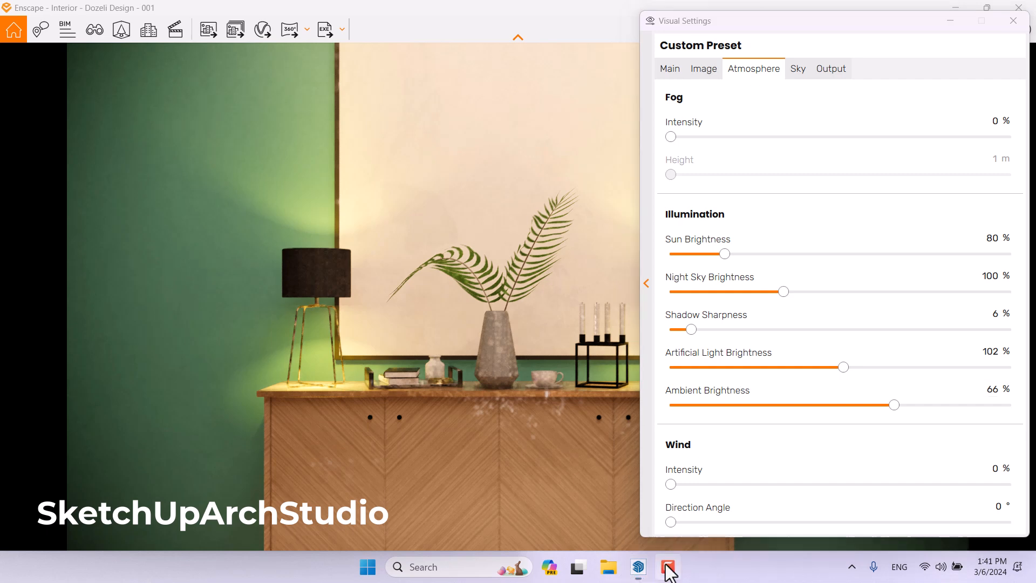
left_click(806, 76)
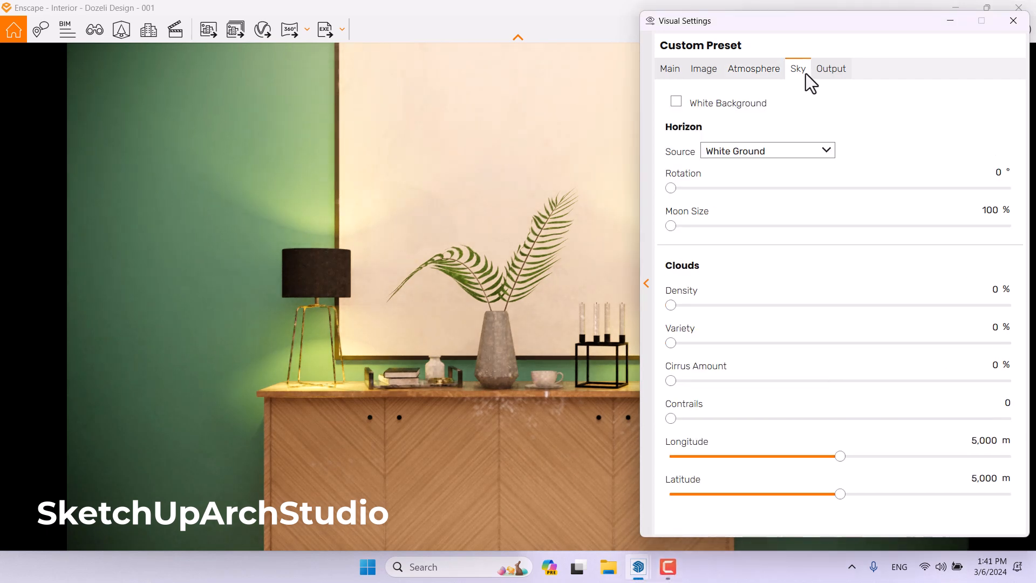
left_click(831, 69)
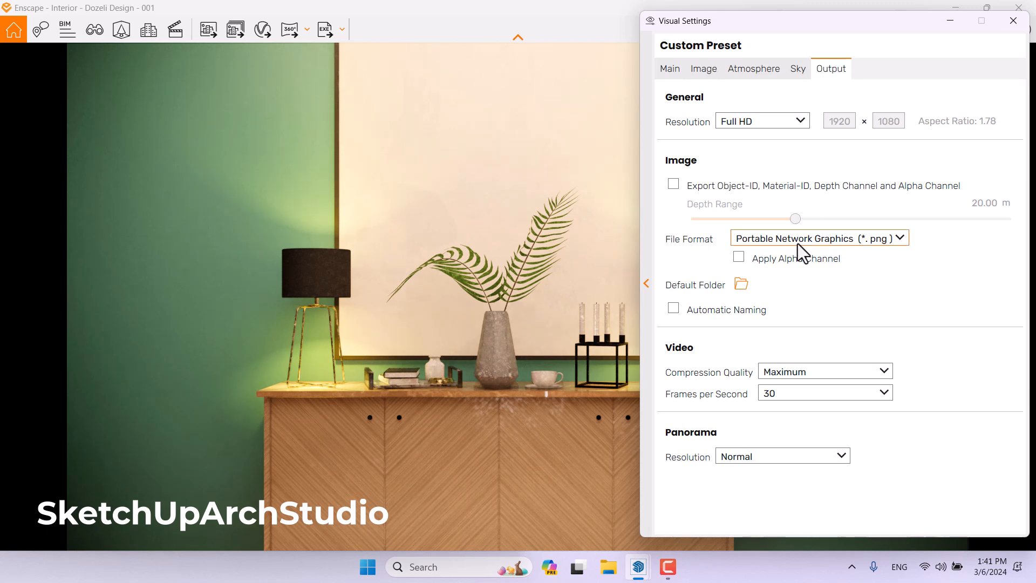
left_click(760, 120)
left_click(758, 195)
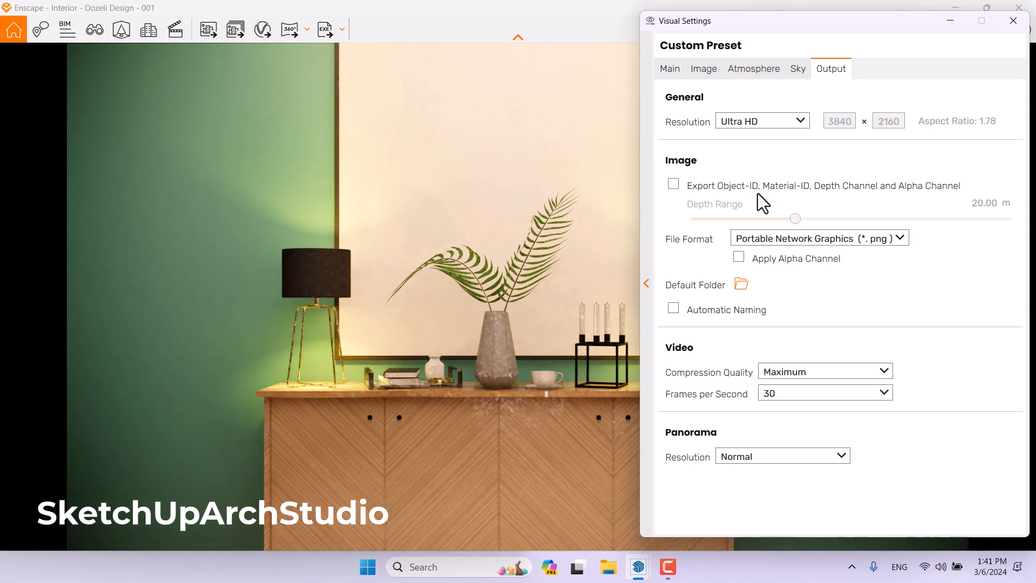
Review each Visual Settings tab, then close the Visual Settings window.
left_click(668, 72)
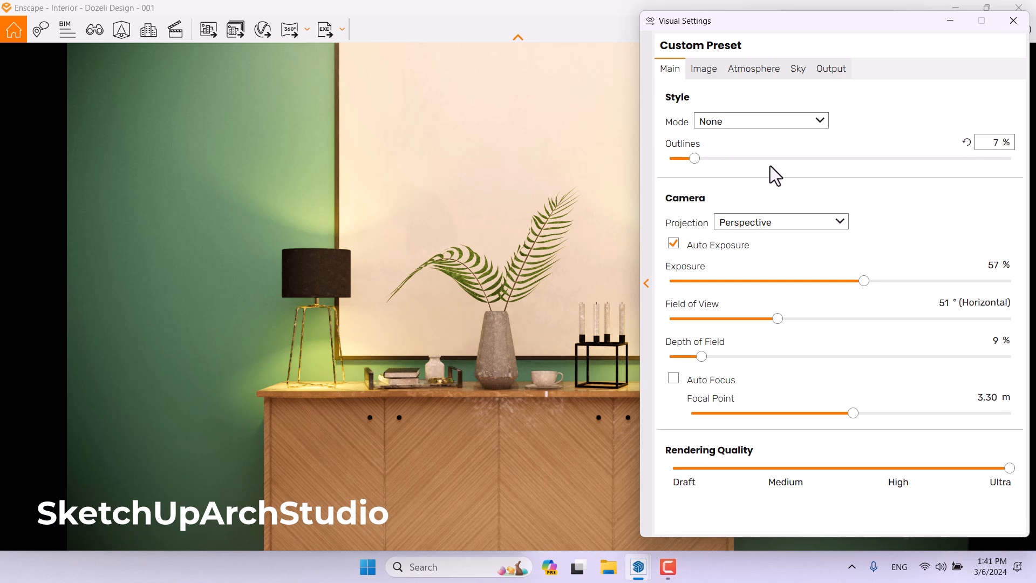
left_click(1013, 21)
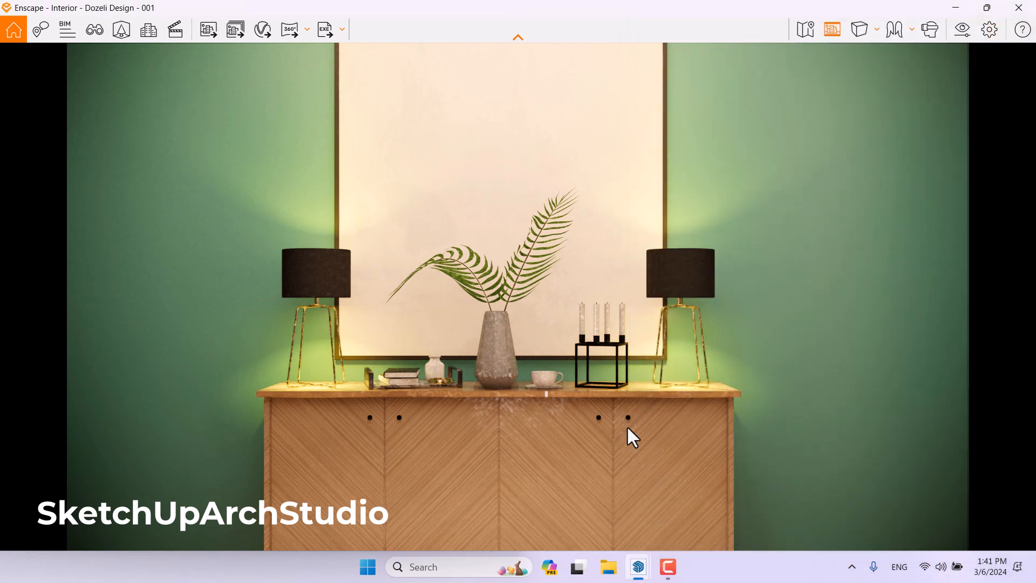
left_click(668, 567)
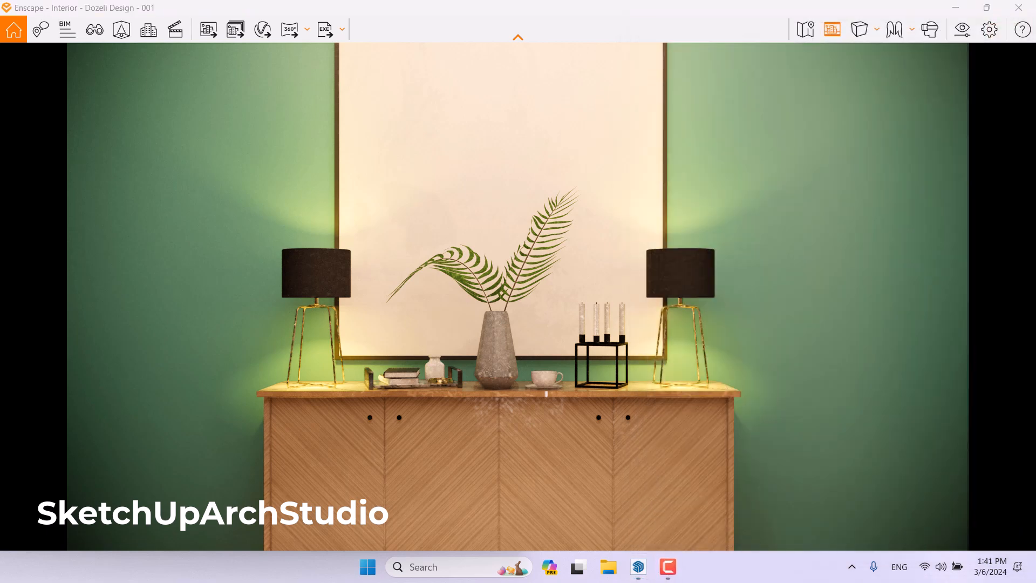
left_click(962, 29)
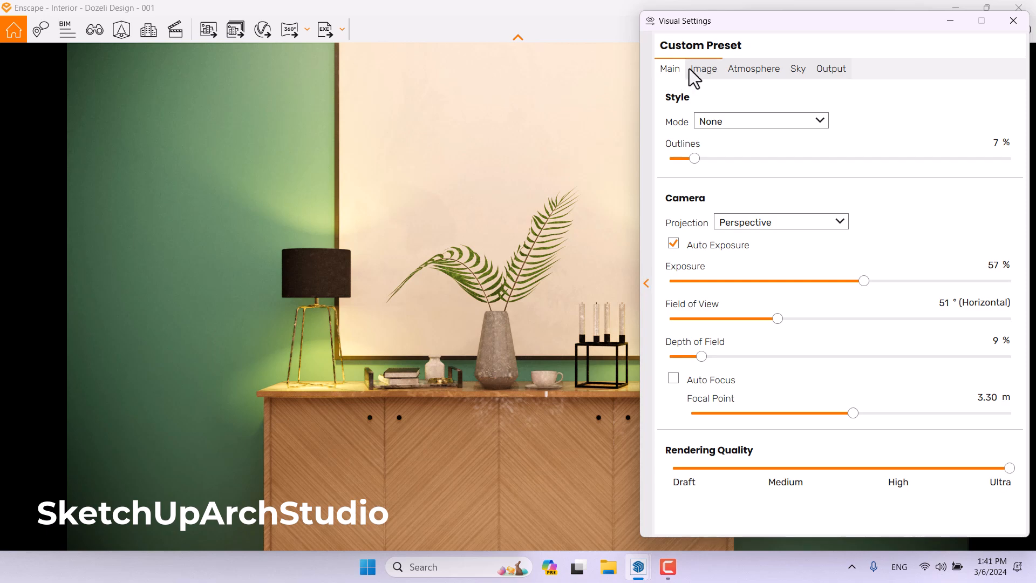
left_click(696, 69)
left_click(759, 69)
left_click(798, 69)
left_click(834, 69)
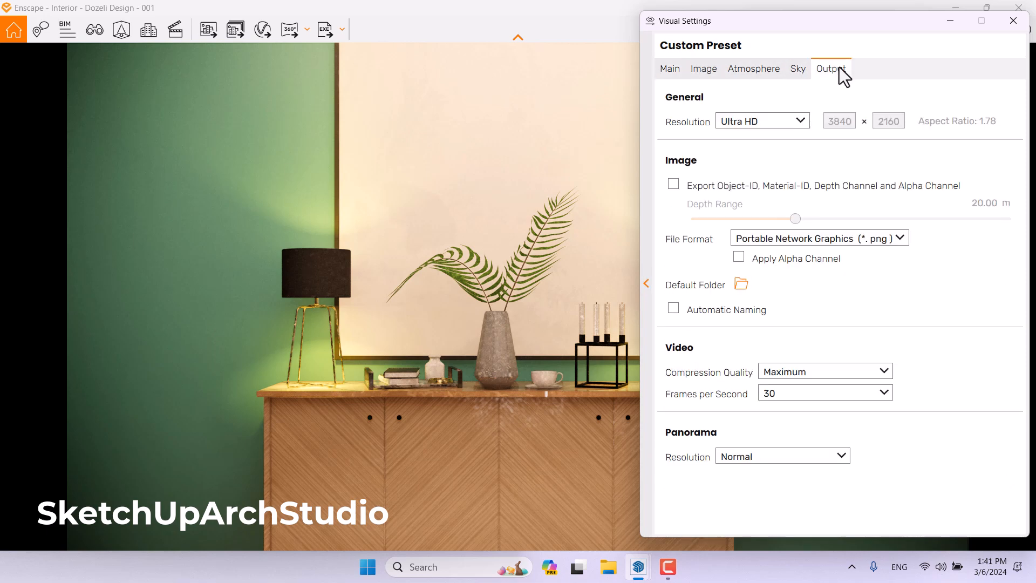
left_click(671, 69)
left_click(1014, 20)
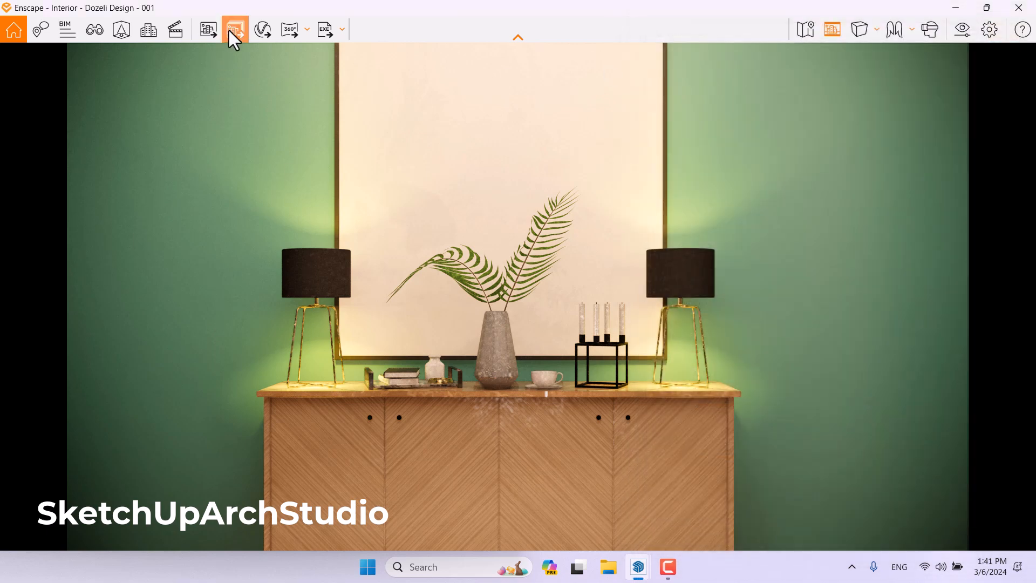
Export a screenshot render to the Desktop named Decoration Render.
left_click(209, 30)
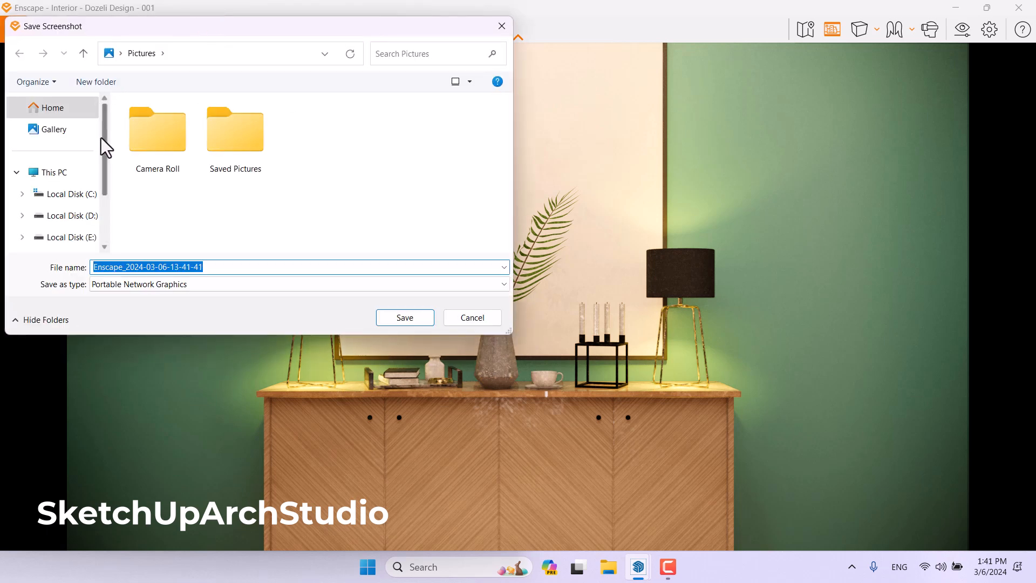
left_click(117, 53)
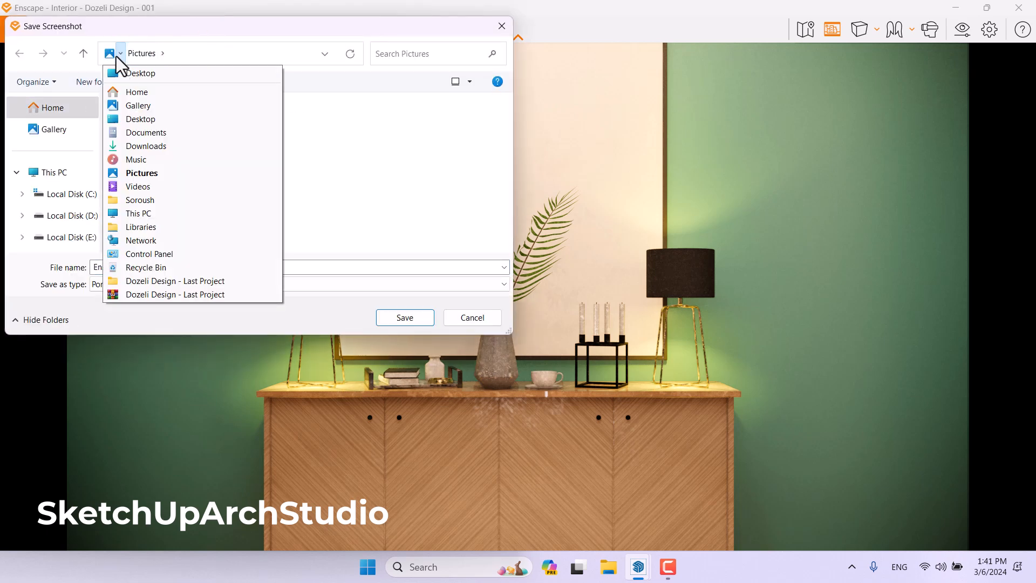
left_click(129, 73)
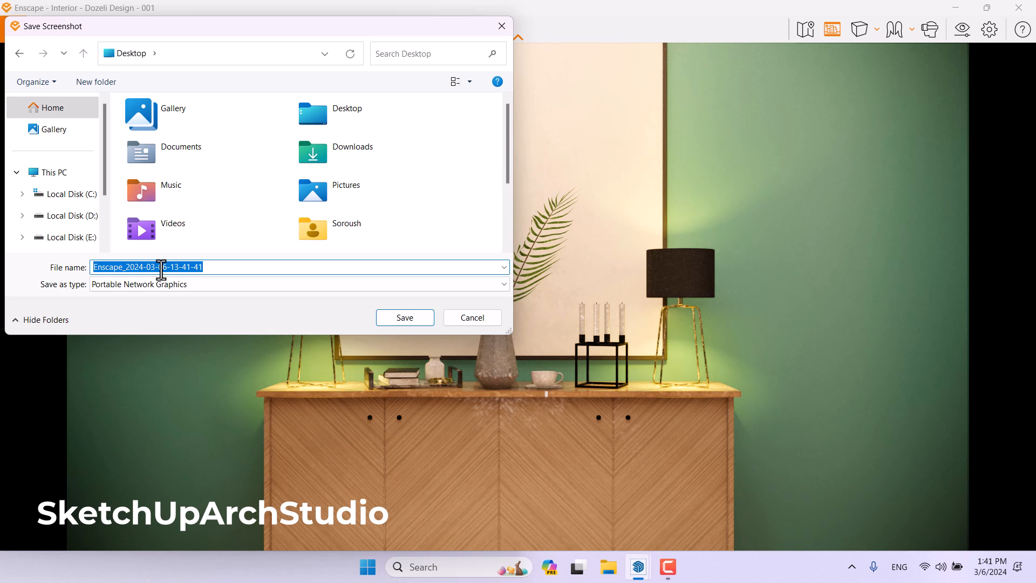
type("Decoration Render")
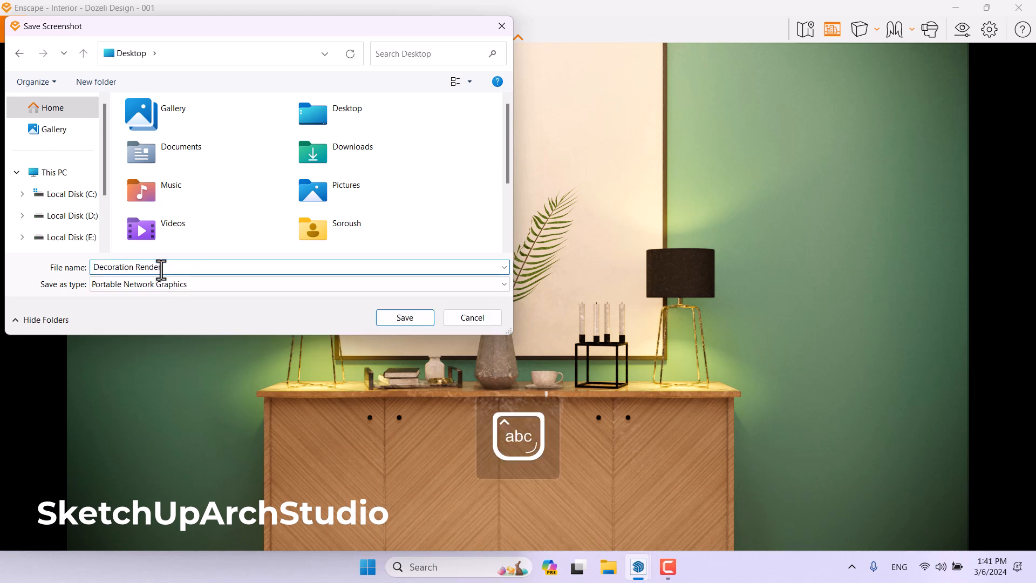
left_click(405, 318)
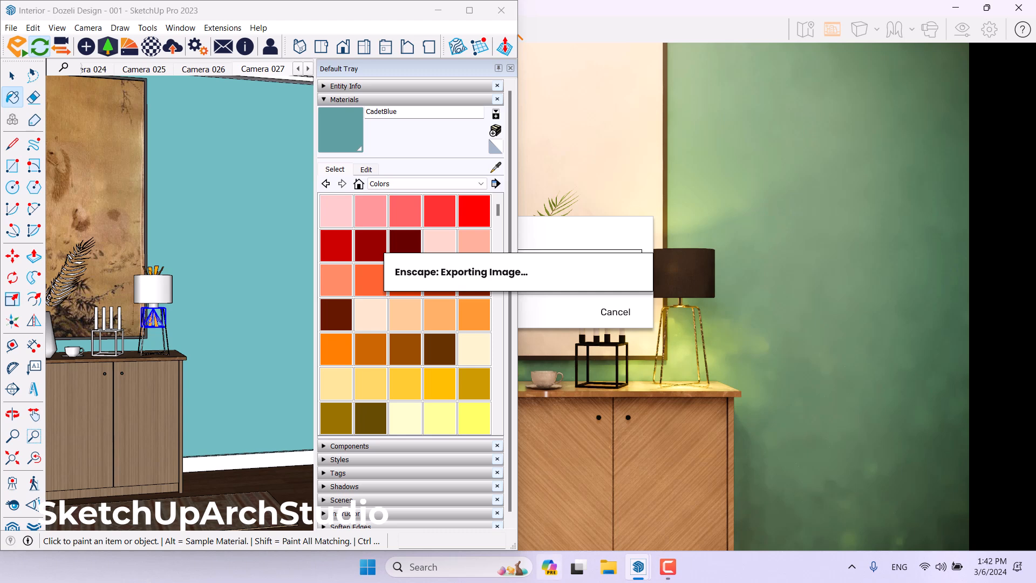
left_click(668, 567)
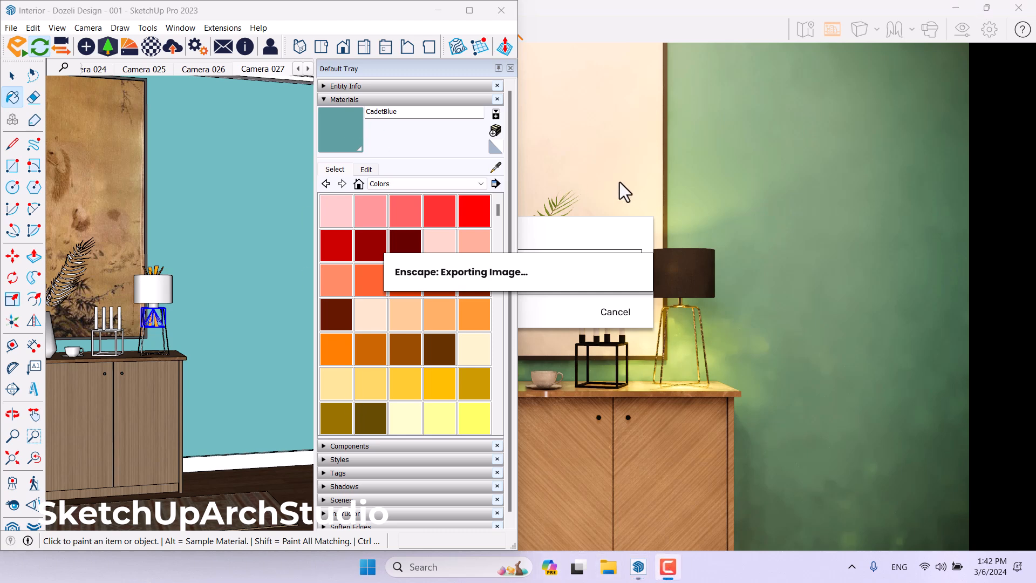